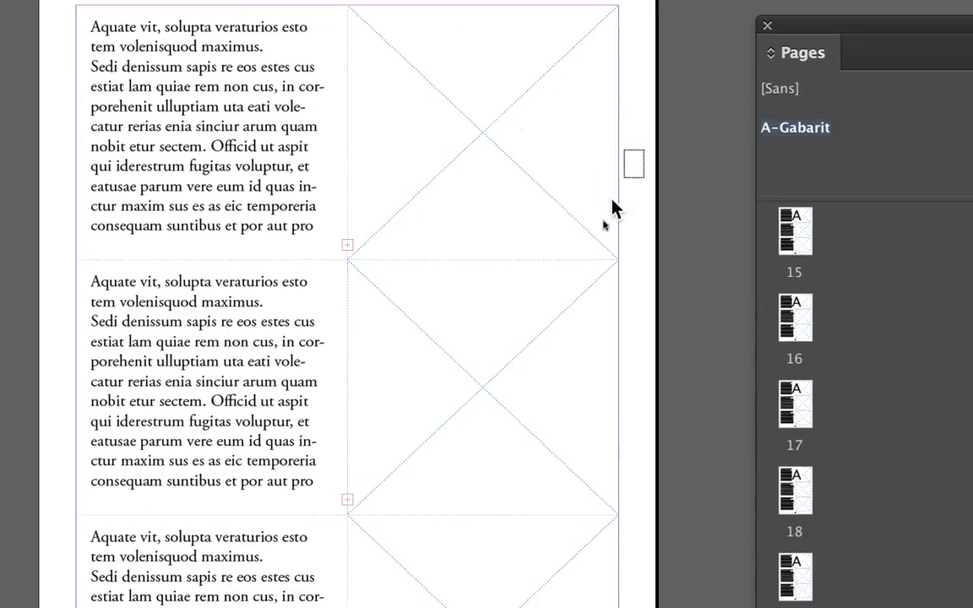
- Set the content fitting of the three image frames on master A-Gabarit to Remplir le bloc proportionnellement
drag(586, 260, 539, 489)
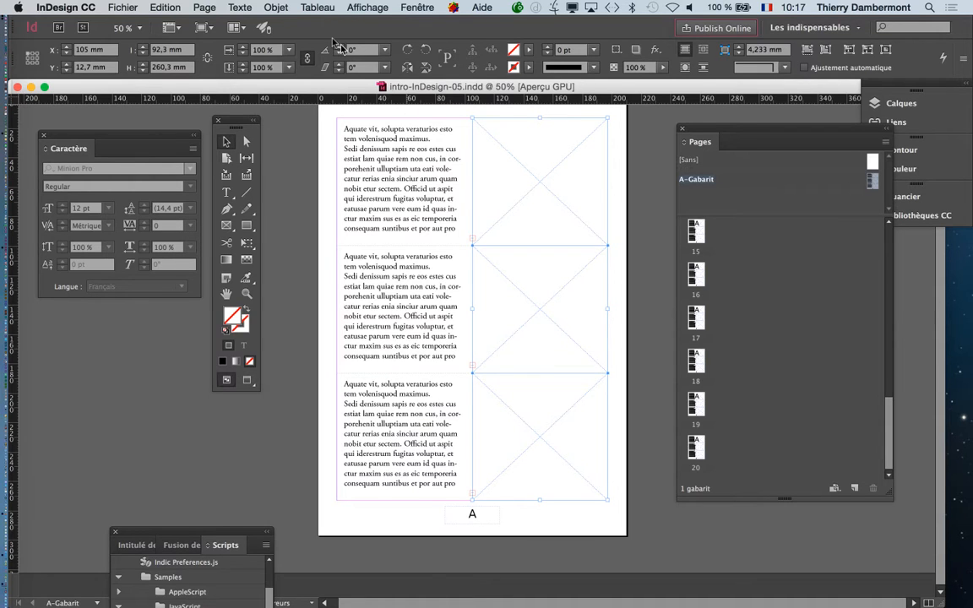
click(262, 7)
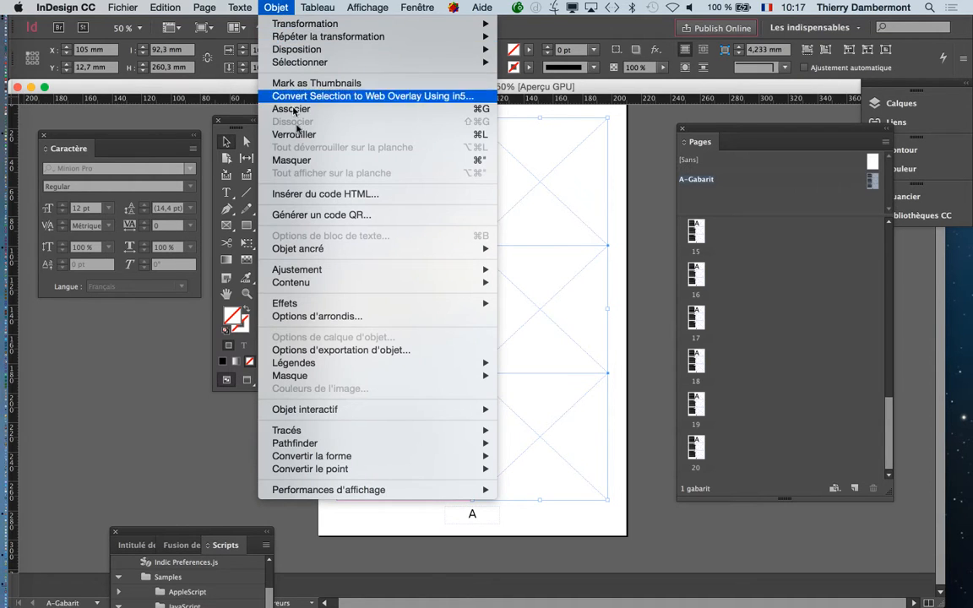
mouse_move(329, 273)
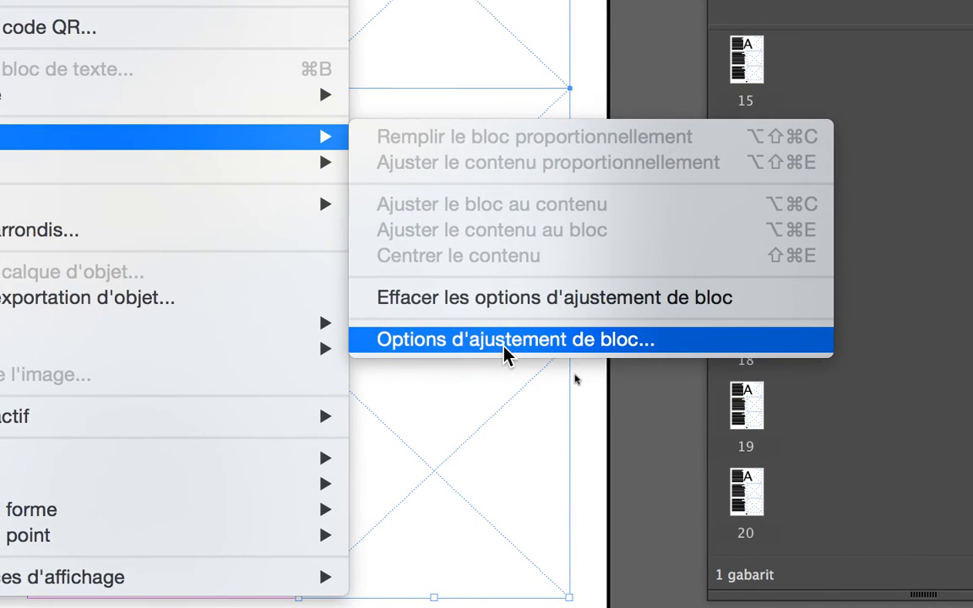
click(505, 339)
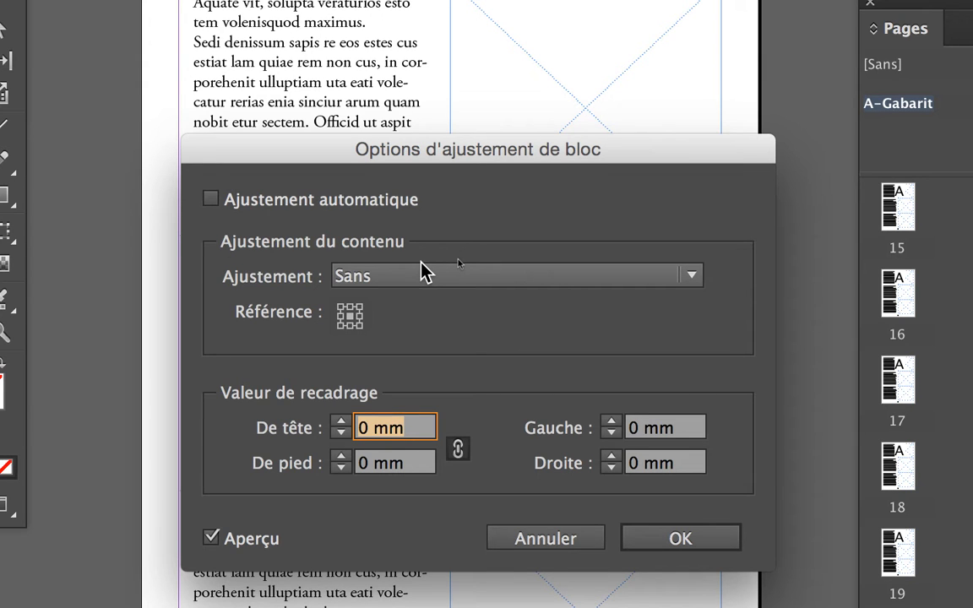
click(421, 270)
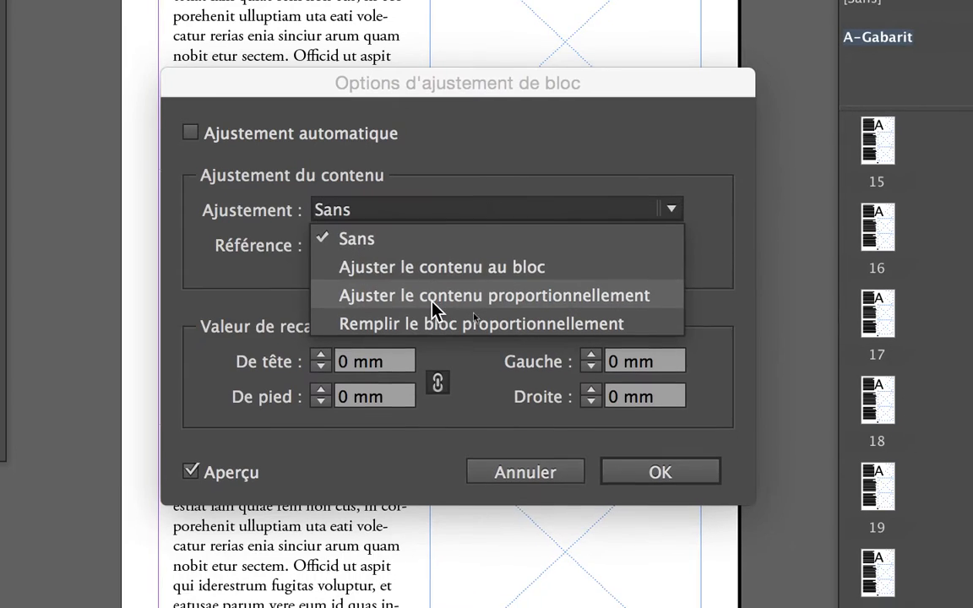
click(441, 313)
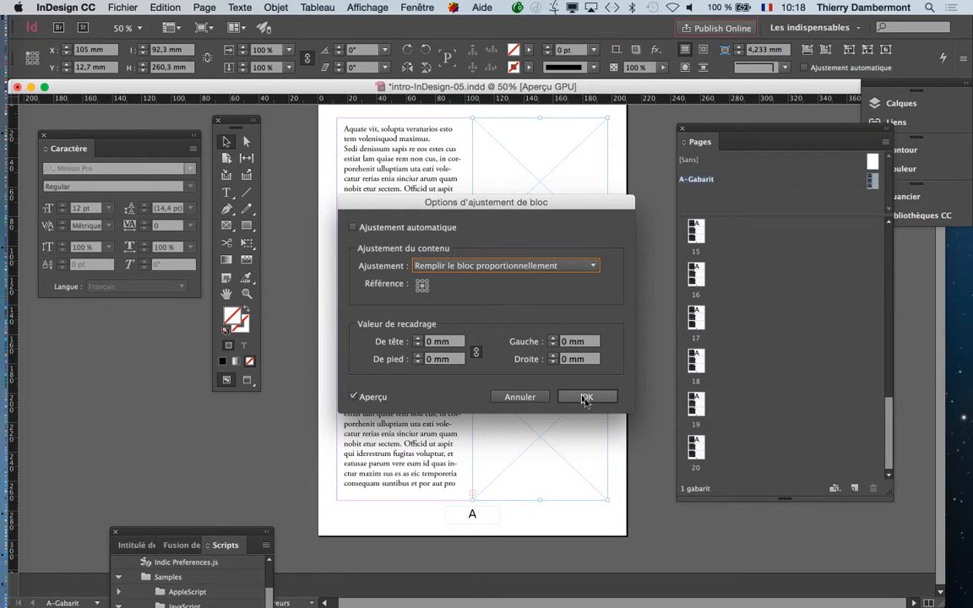
click(587, 397)
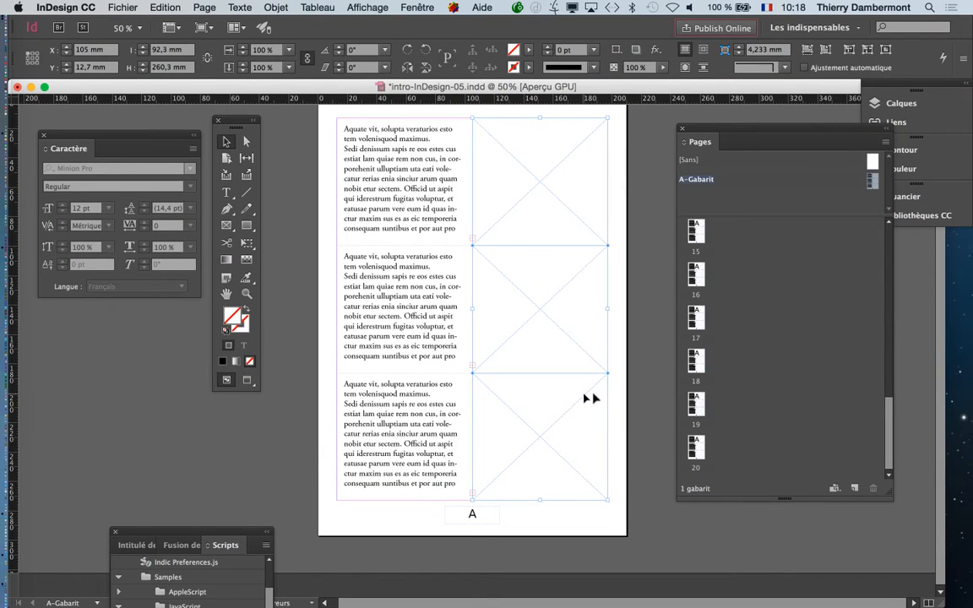
- Display page 15 and save the document under the new name intro-InDesign-06.indd
double_click(695, 230)
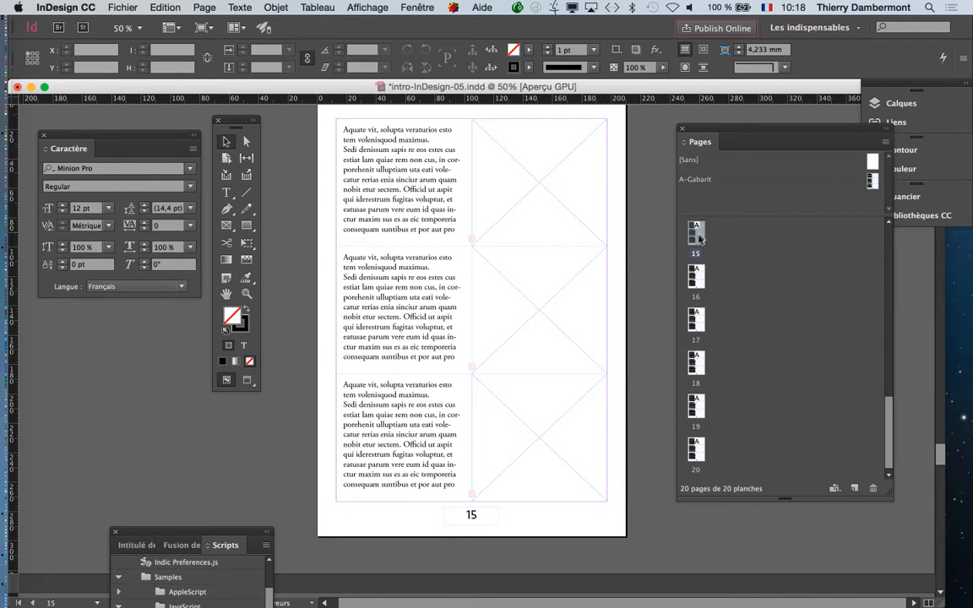
click(123, 7)
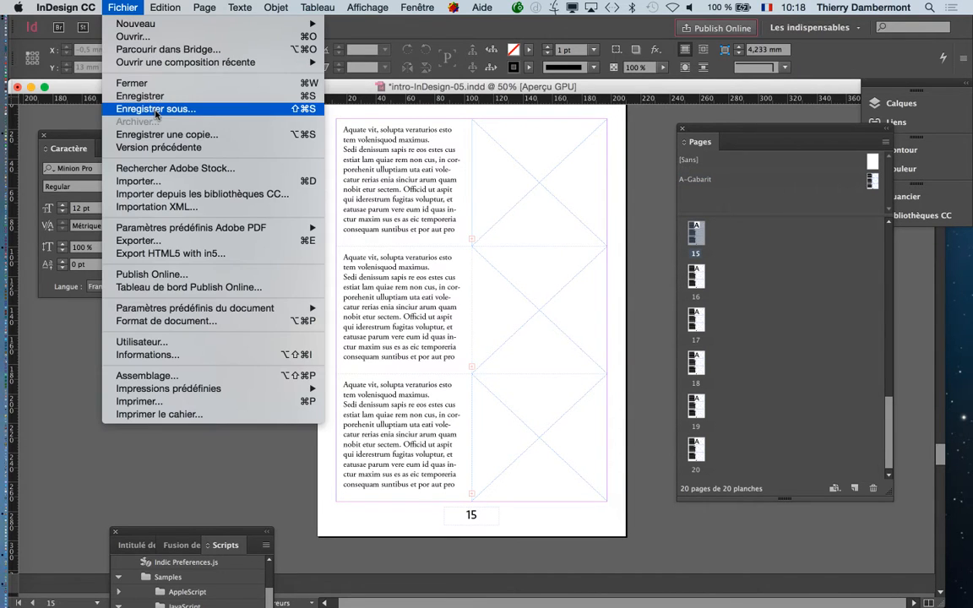
click(154, 103)
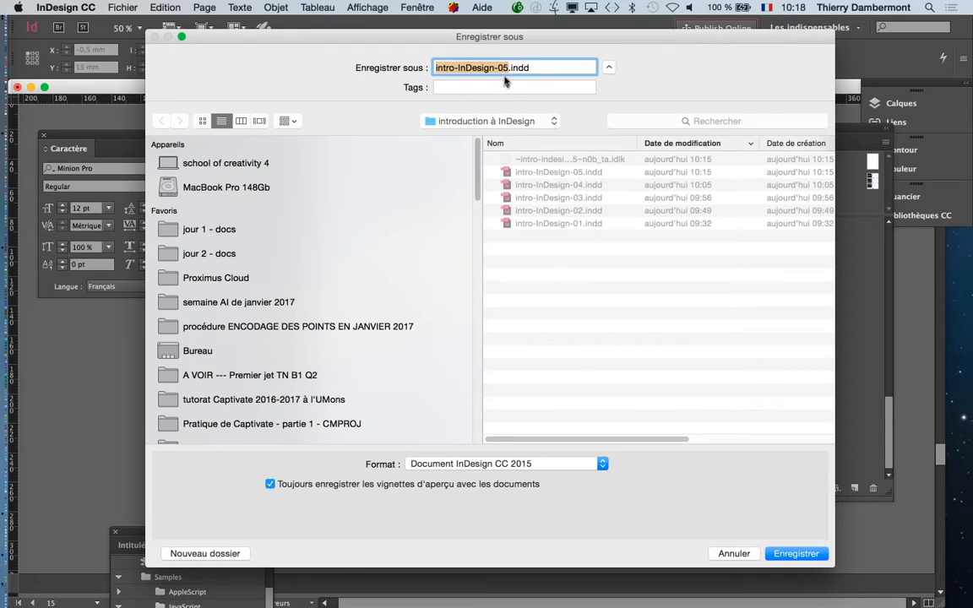
click(507, 70)
key(BackSpace)
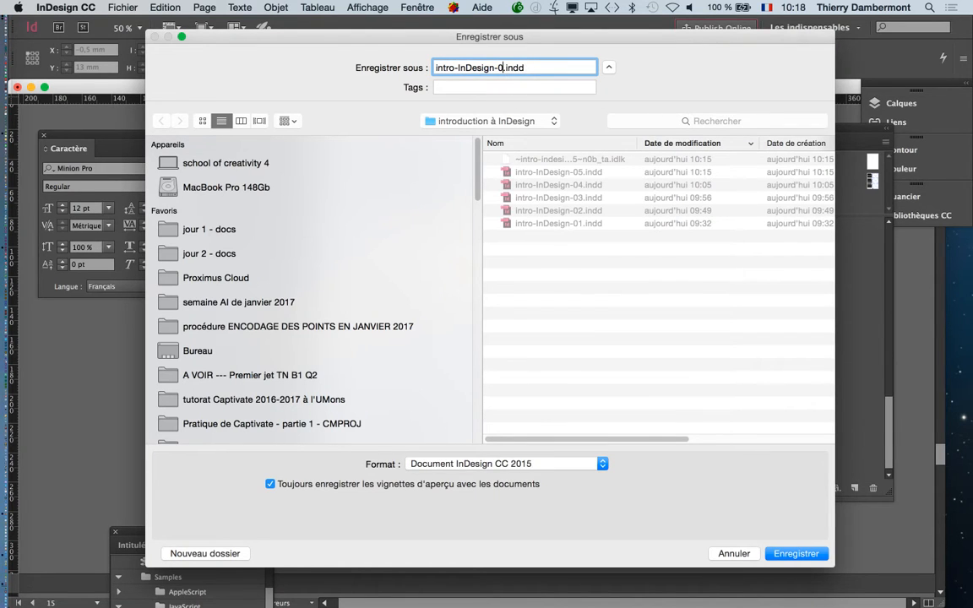
text(6)
key(Return)
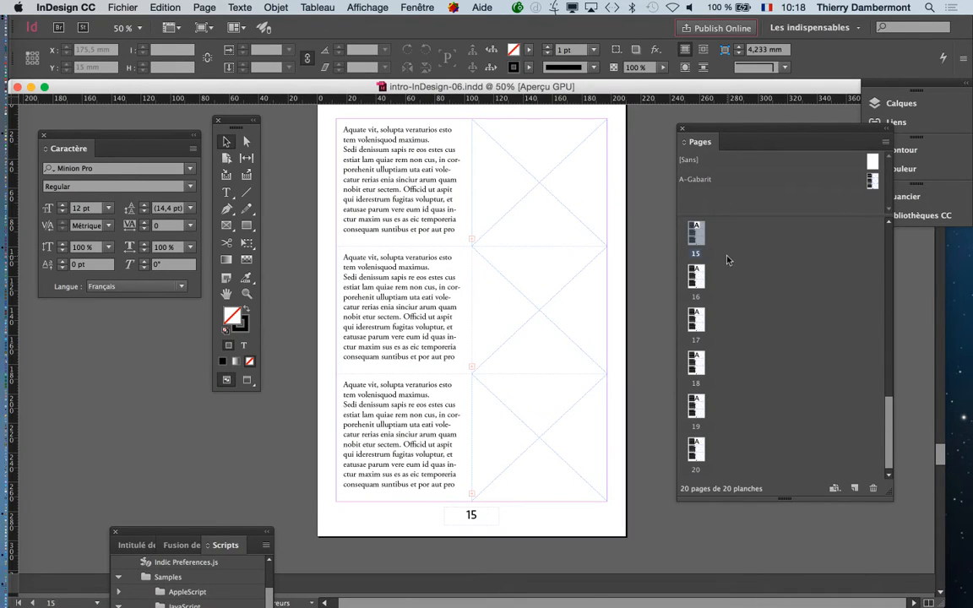
- Go to page 1 and override its three text frames and three image frames to release them from the master
scroll(721, 262, up, 10)
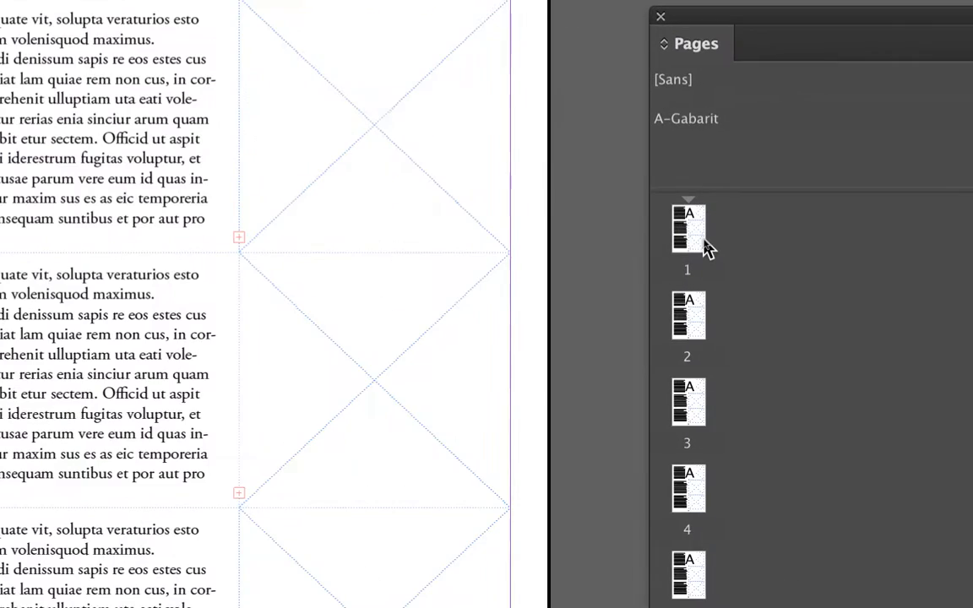
double_click(703, 241)
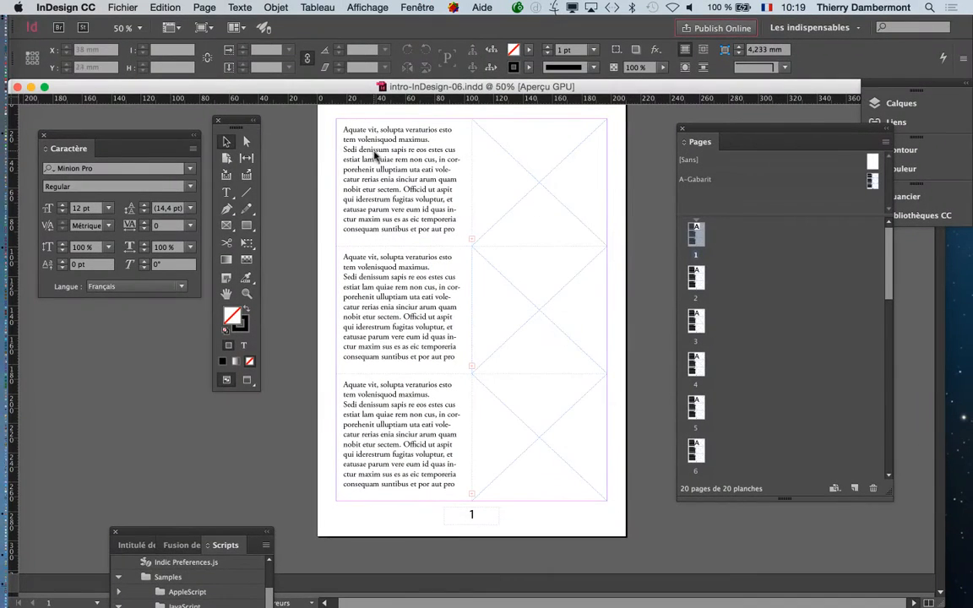
shift+super+click(388, 172)
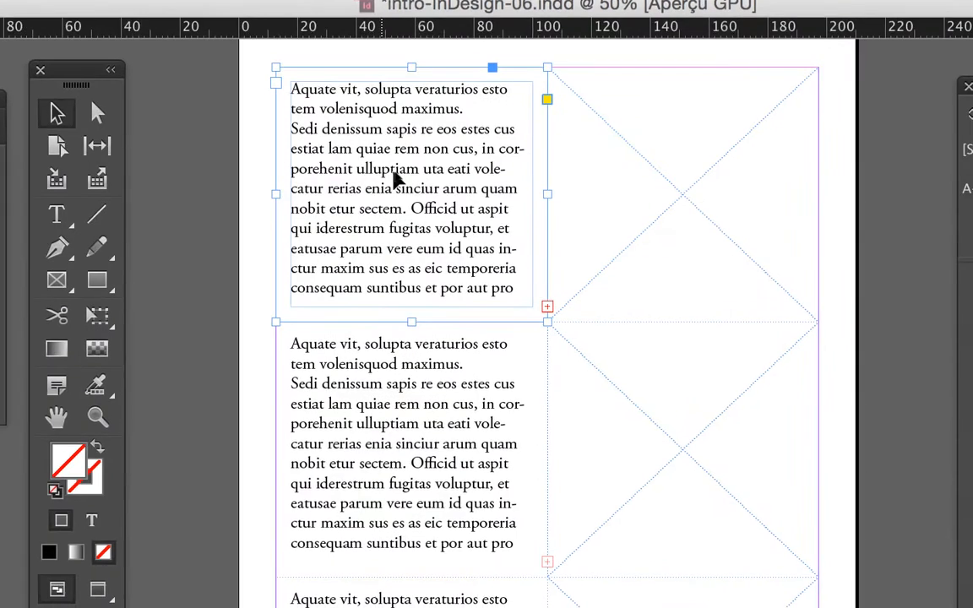
shift+super+click(384, 336)
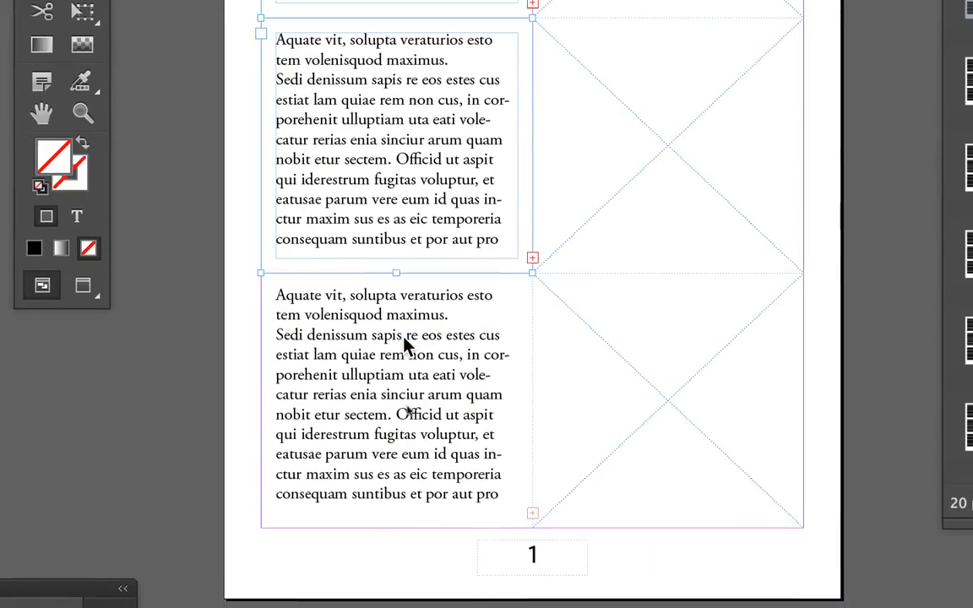
shift+super+click(448, 441)
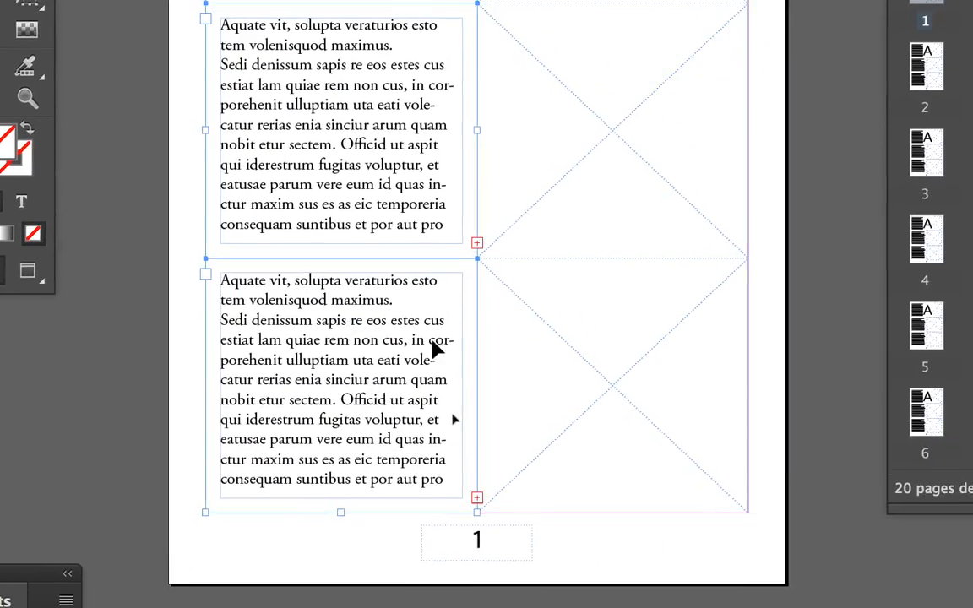
shift+super+click(453, 349)
shift+super+click(469, 226)
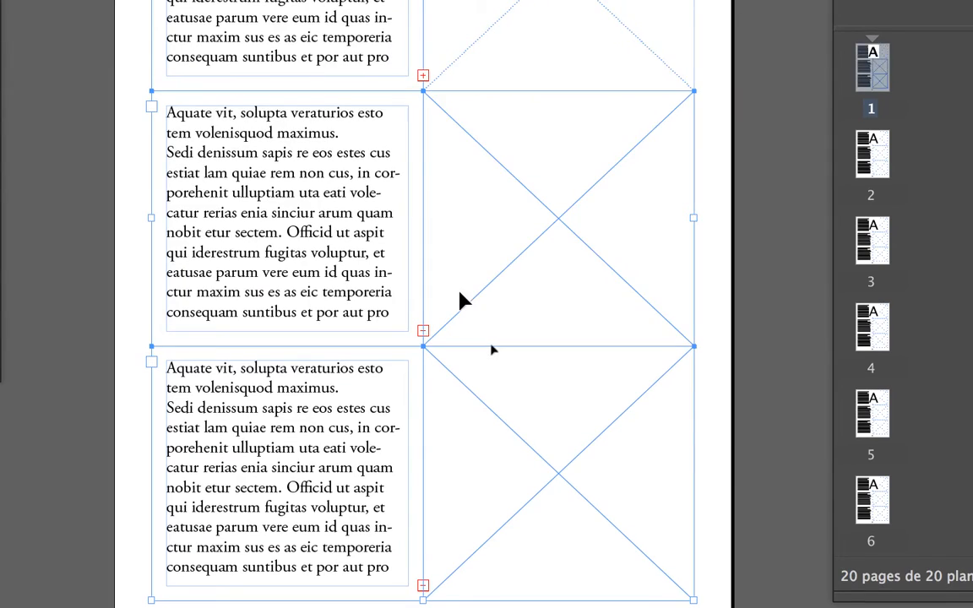
shift+super+click(476, 140)
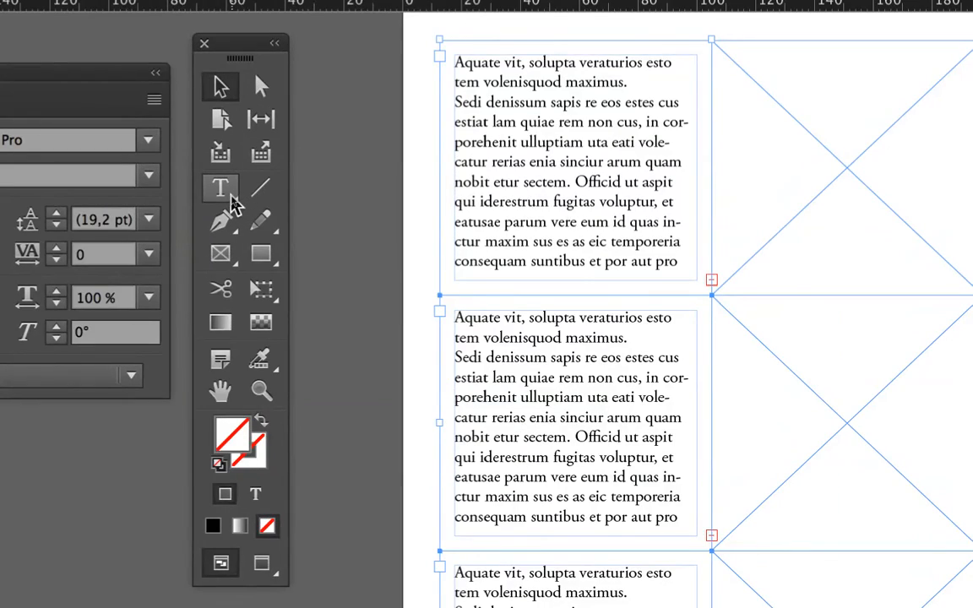
- Replace all the placeholder text in page 1's first text frame with "Cette image montre que bla bla bla"
click(226, 194)
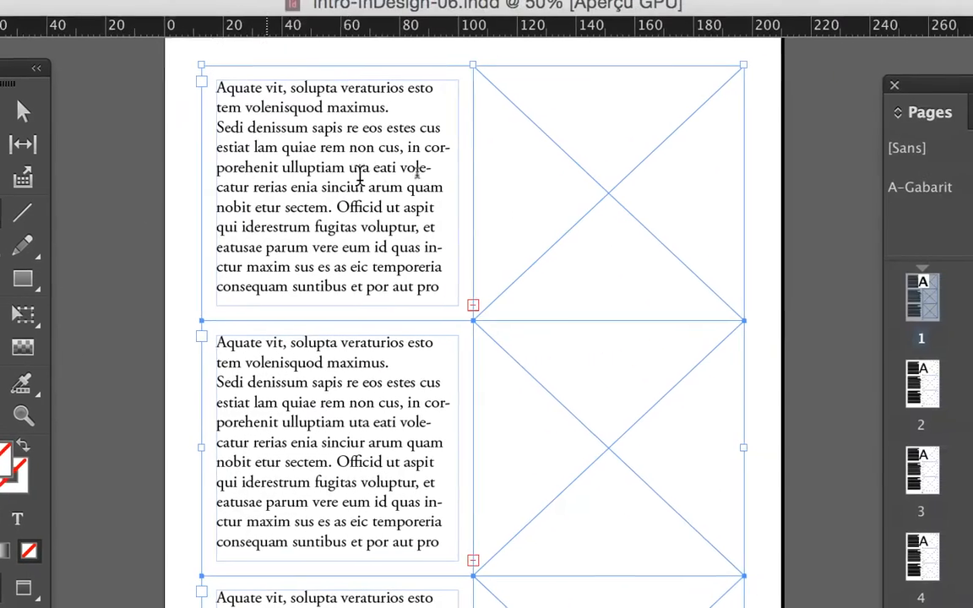
click(344, 173)
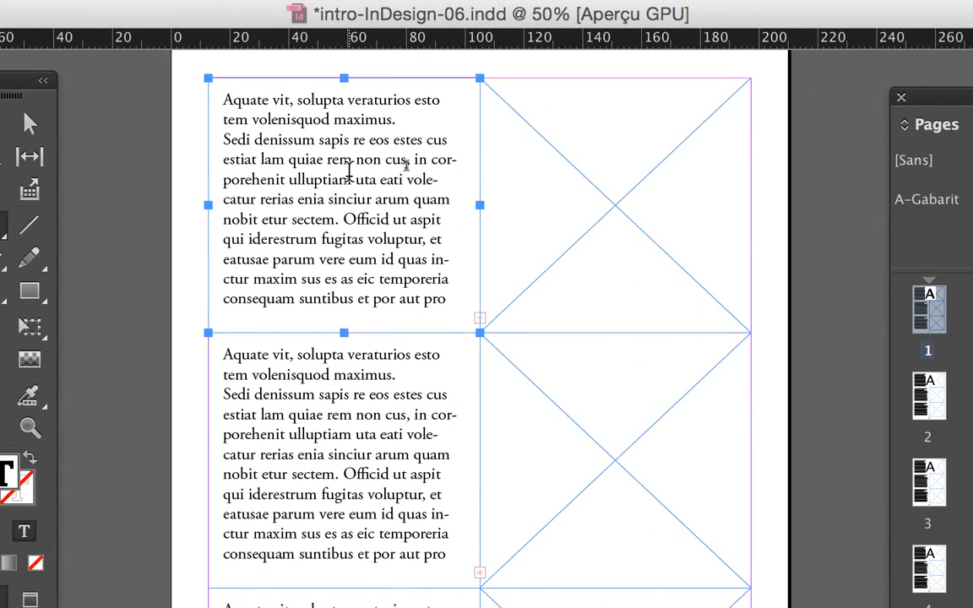
key(super+a)
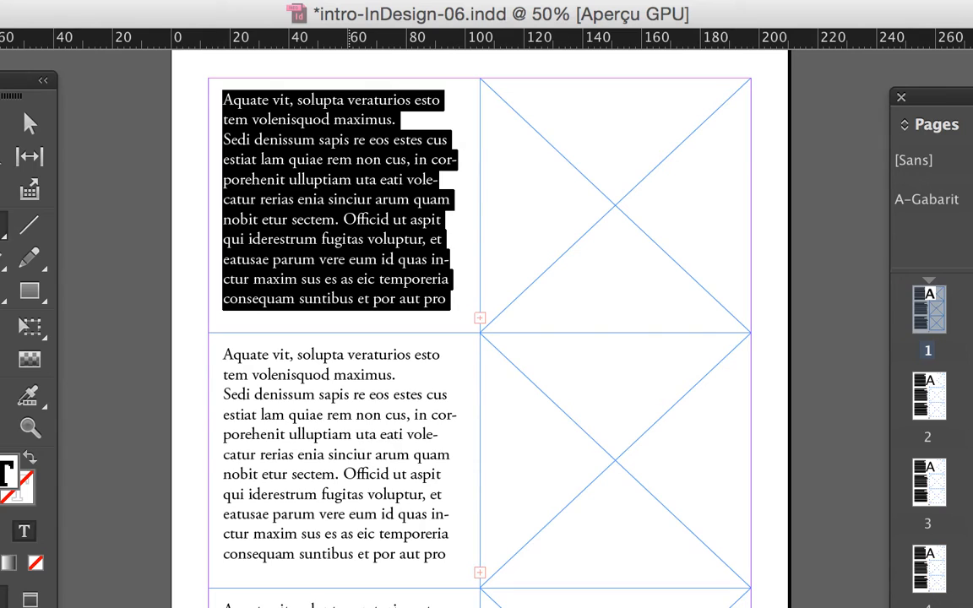
text(Cette image mon)
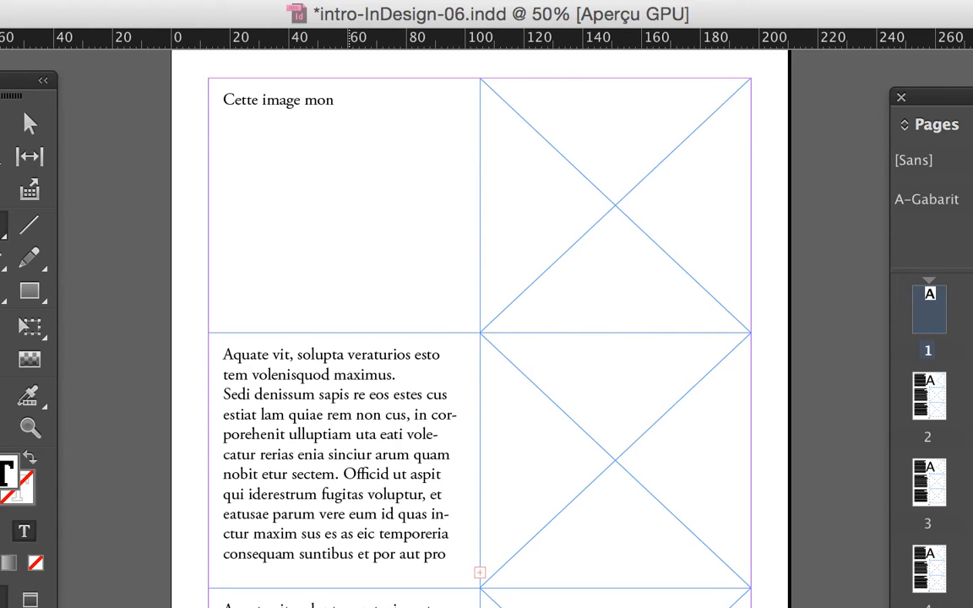
text(tre que bla v)
key(BackSpace)
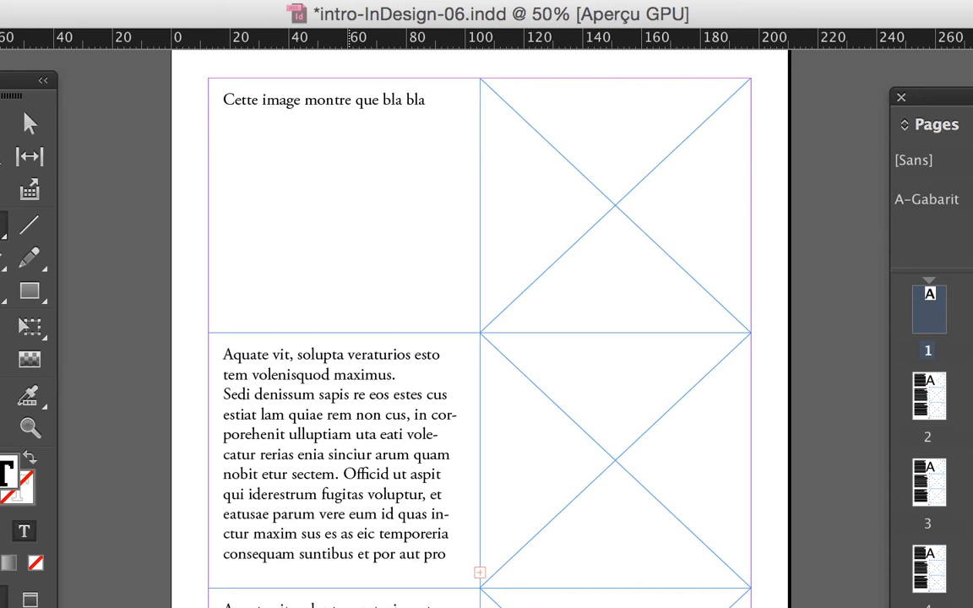
text(bla bla)
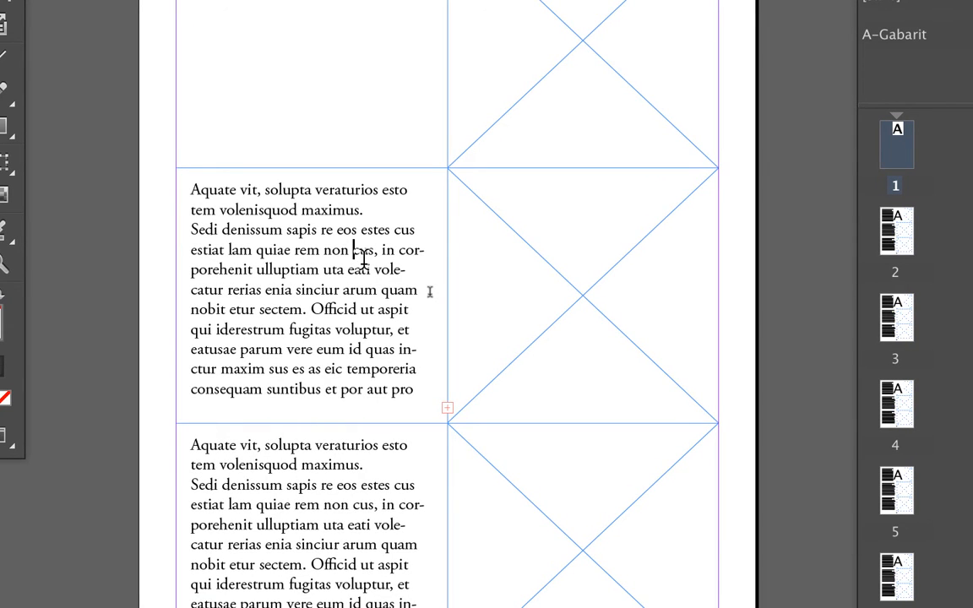
- Replace all the placeholder text in page 1's middle text frame with "Cette autre image est différente, bla bla bla"
key(ctrl+a)
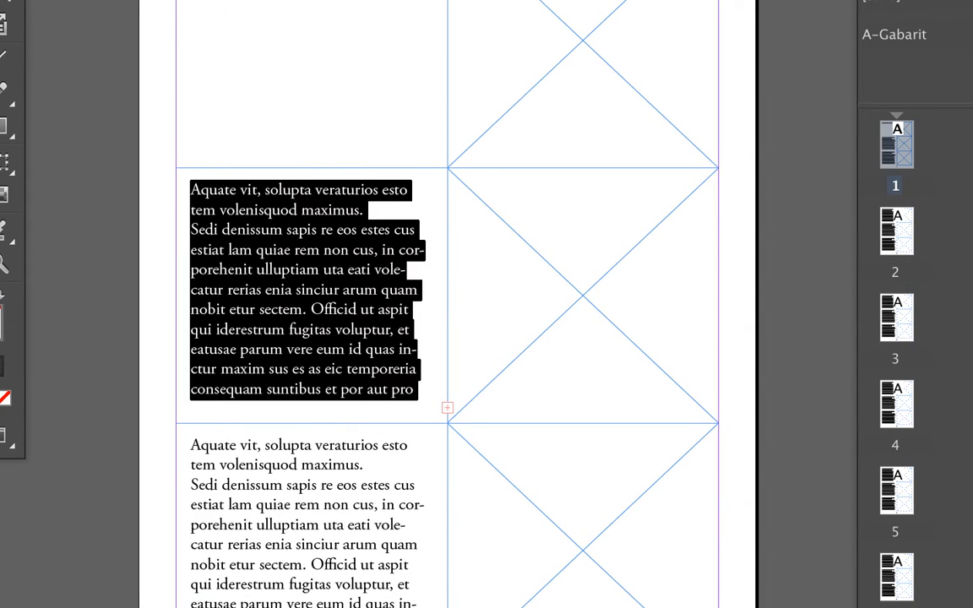
text(Cette)
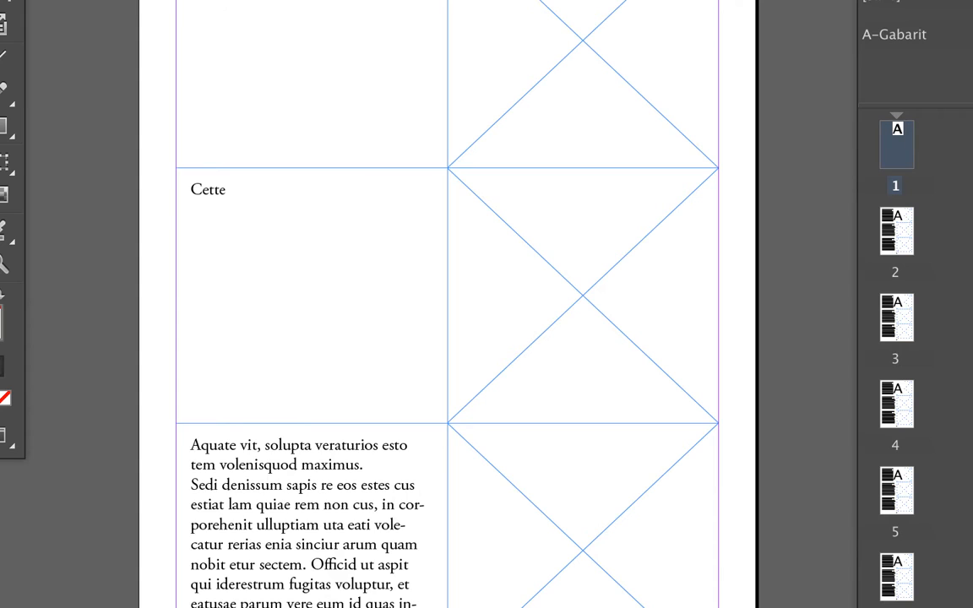
text( autre image est )
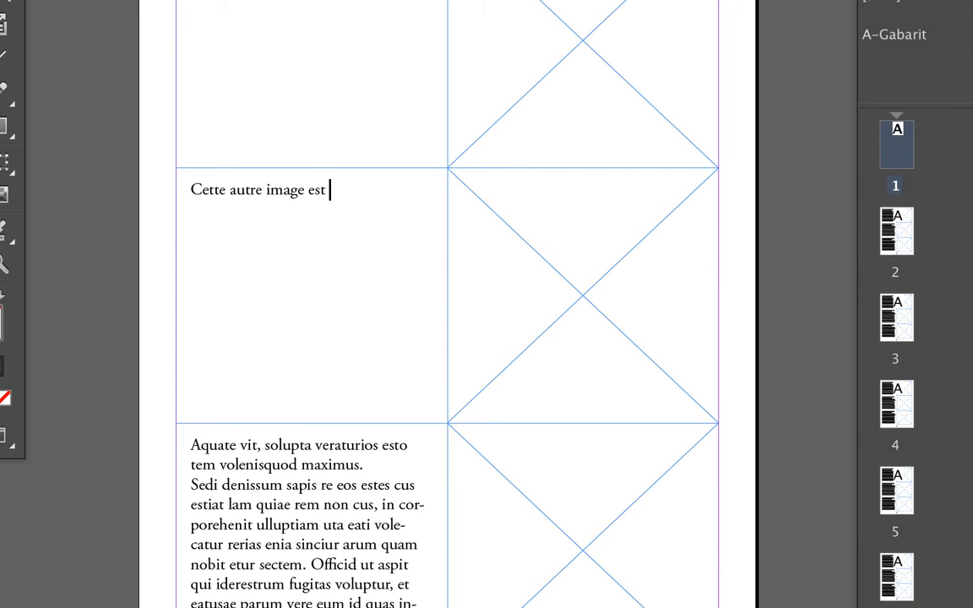
text(différente)
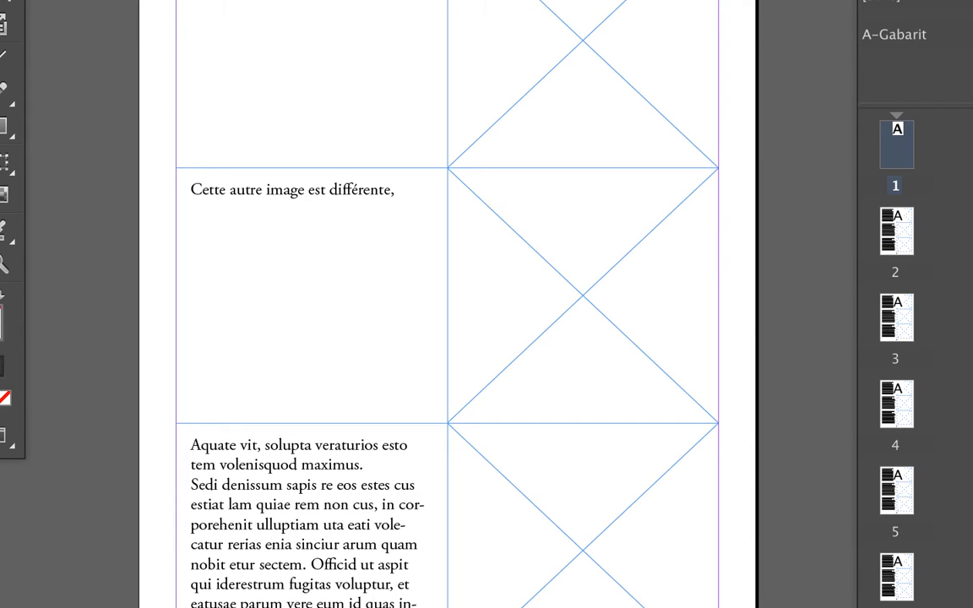
text(, bla bla bla)
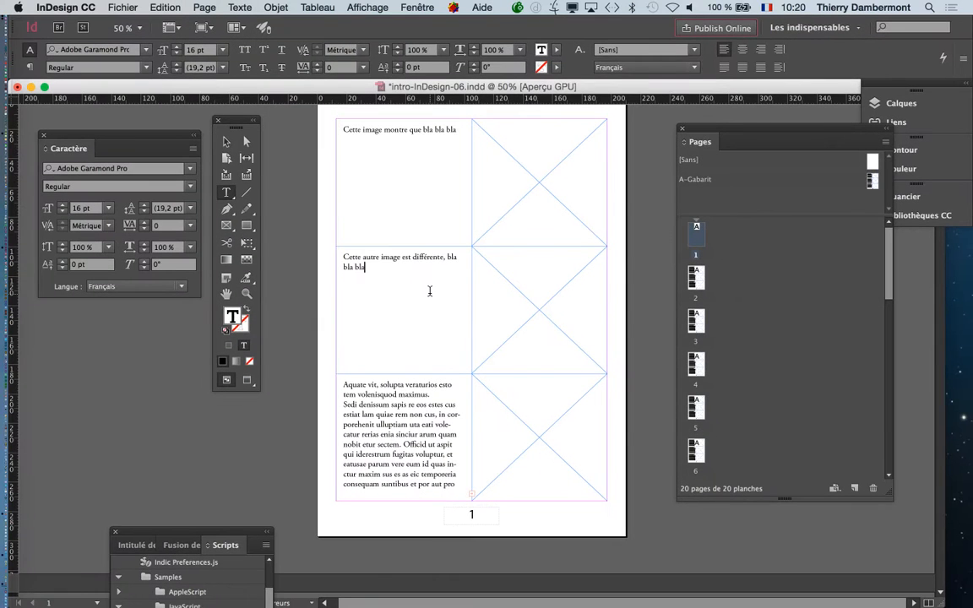
- Select the middle image frame, then clear desktop space by narrowing the document window, moving the tool palette aside and closing the page list
key(super)
super+click(520, 289)
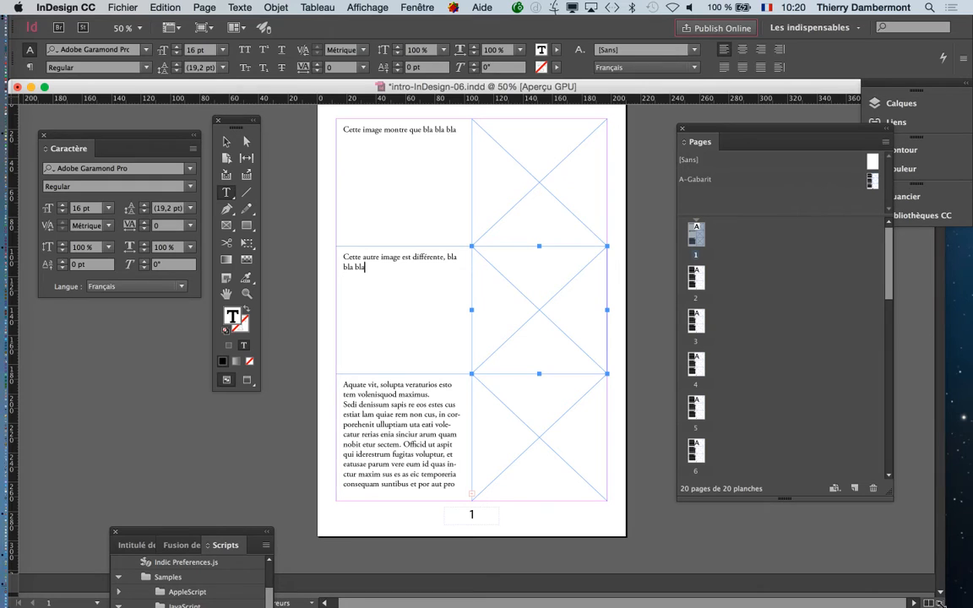
drag(939, 603, 658, 601)
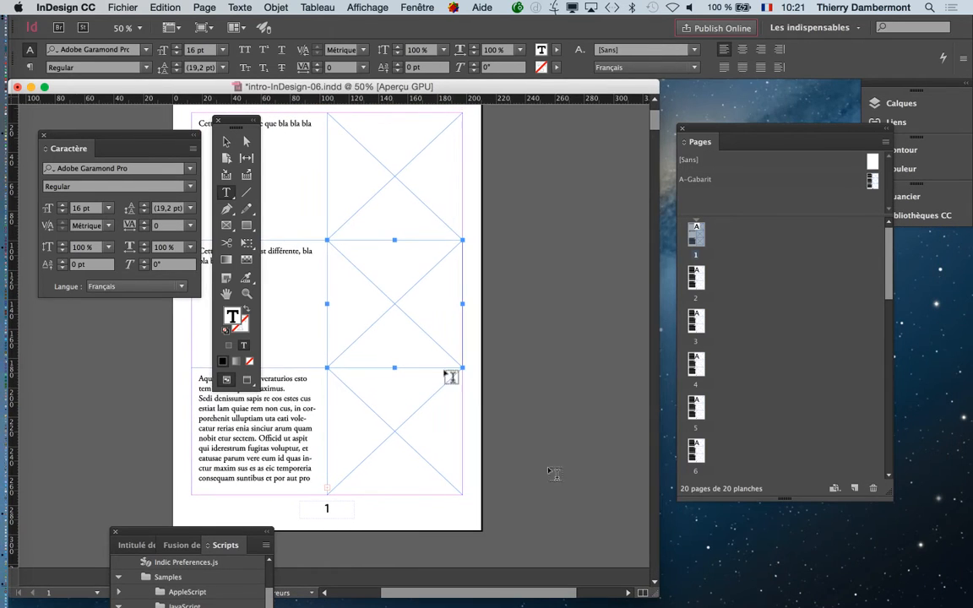
drag(236, 127, 64, 331)
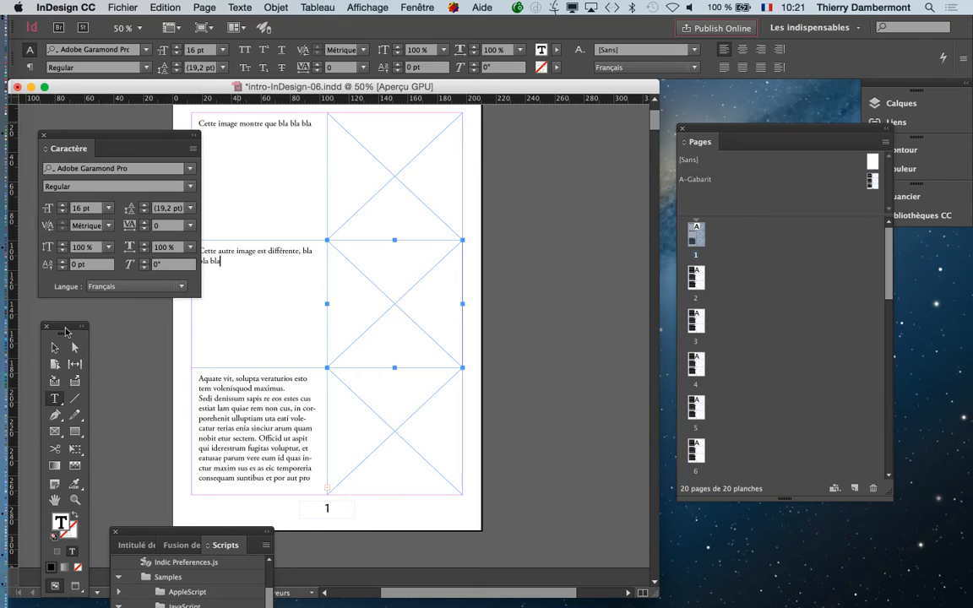
click(682, 128)
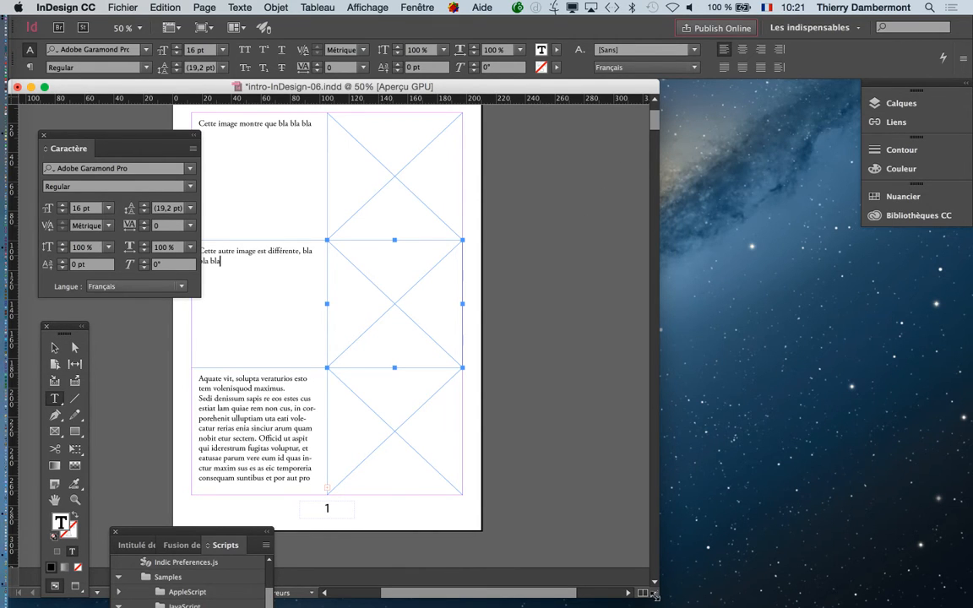
drag(653, 595, 525, 592)
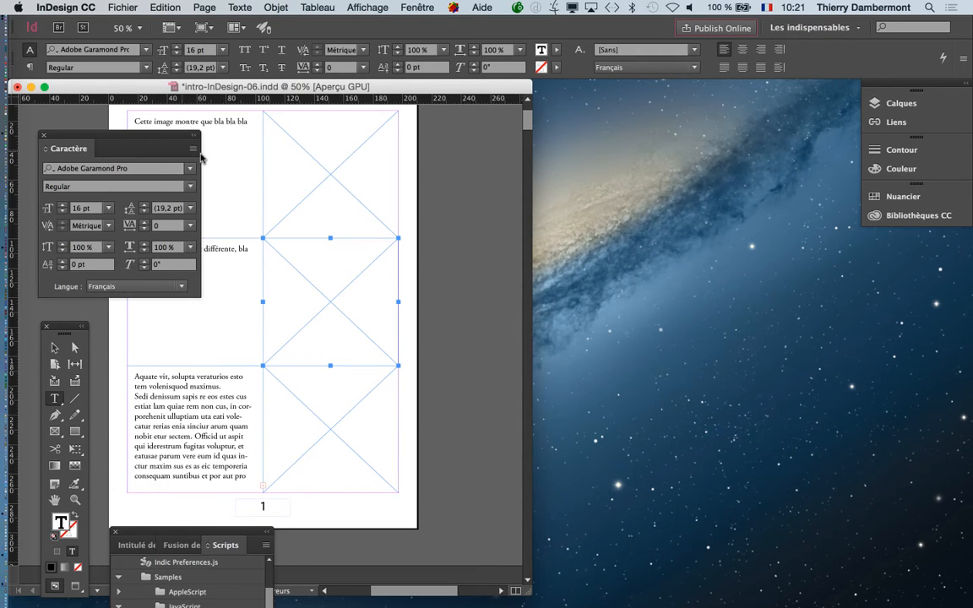
- Move the character settings out of the way, then switch to Finder and open the "dessin en symétrie" folder inside "jour 2 - docs"
drag(86, 135, 842, 444)
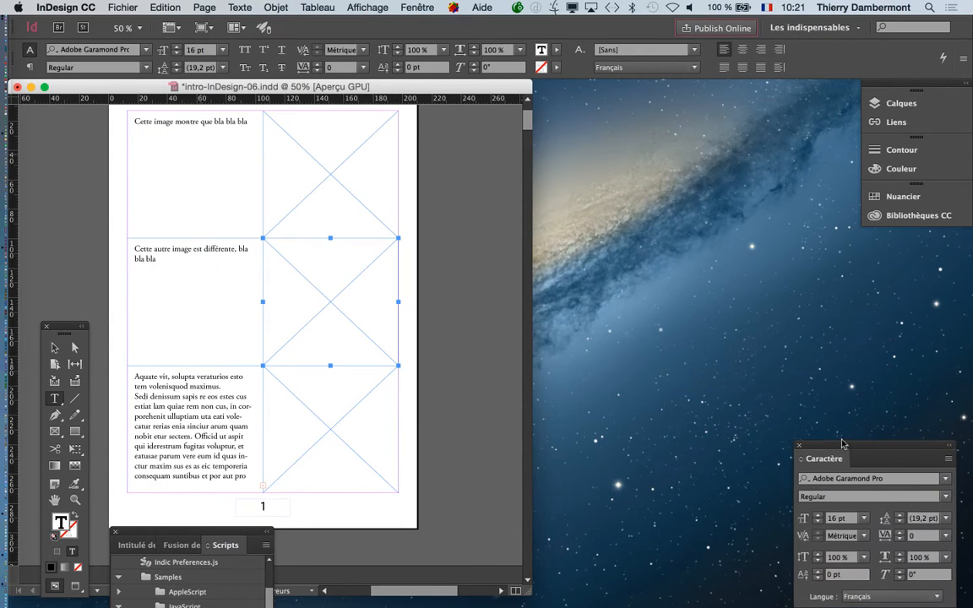
key(super+Tab)
key(super+Tab)
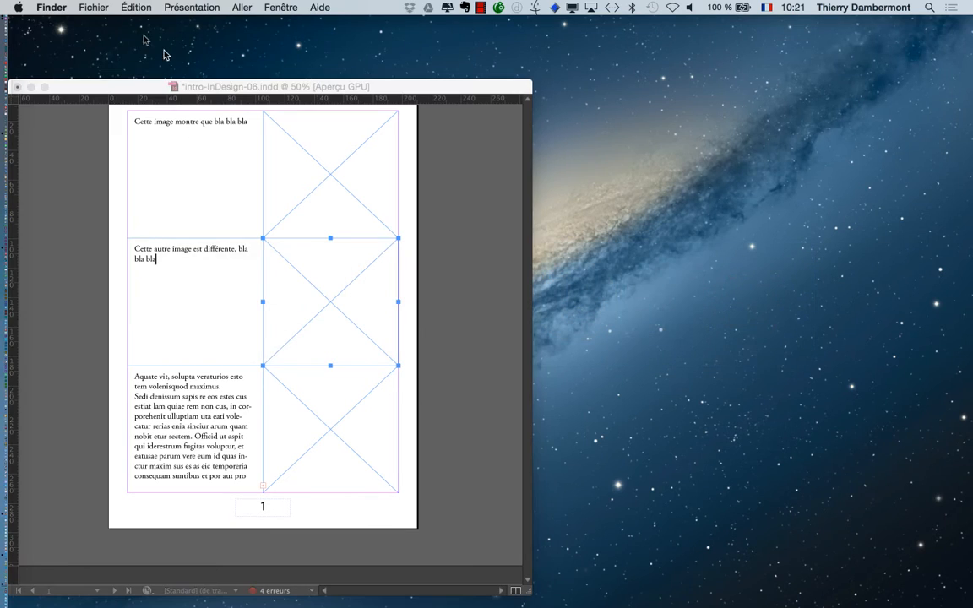
click(94, 8)
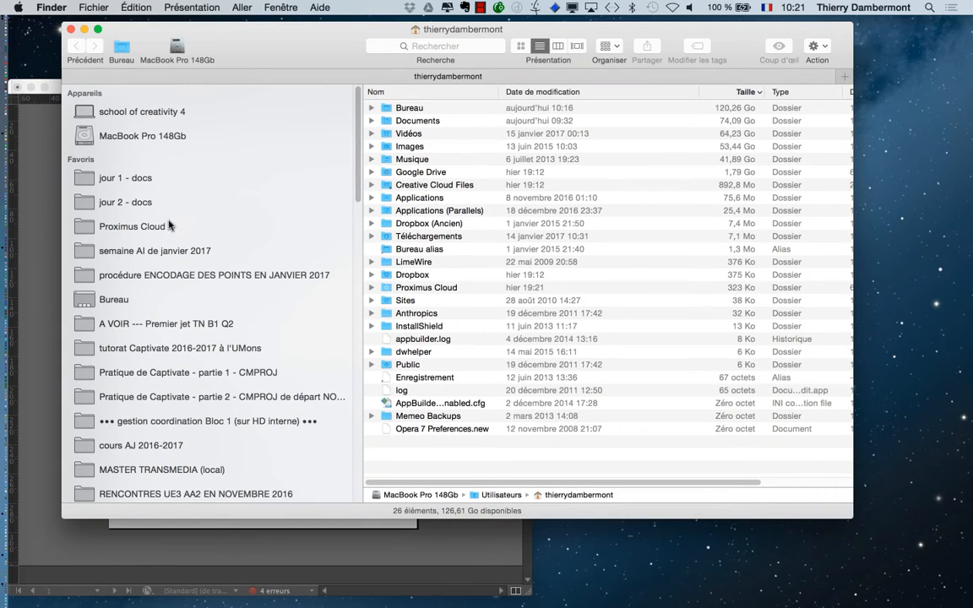
click(139, 202)
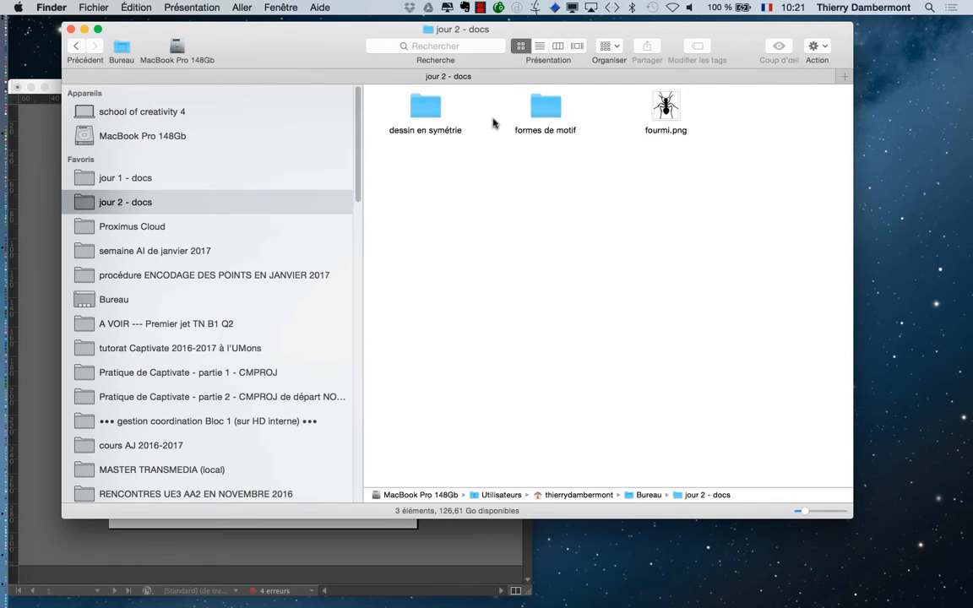
click(425, 112)
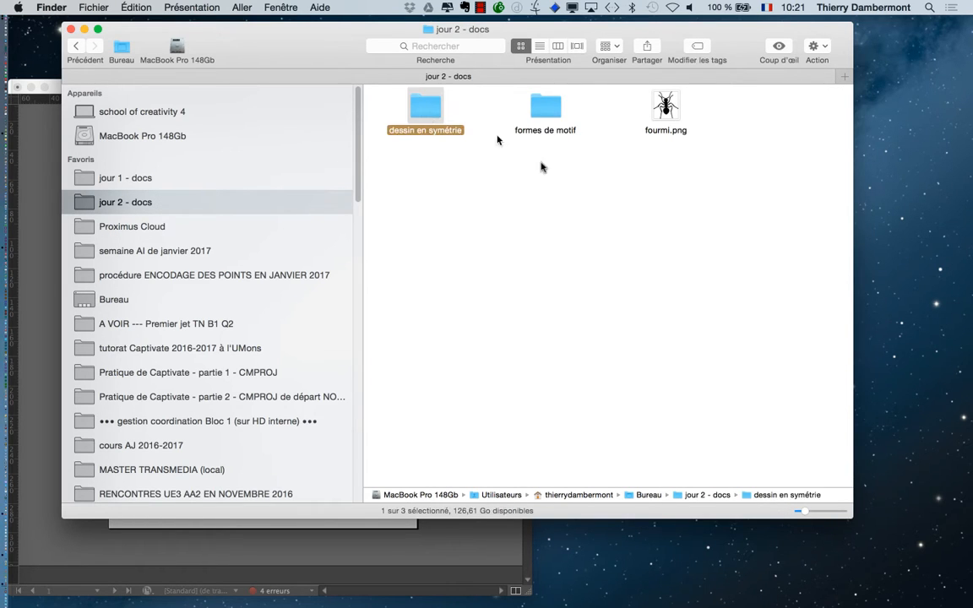
click(443, 91)
double_click(430, 106)
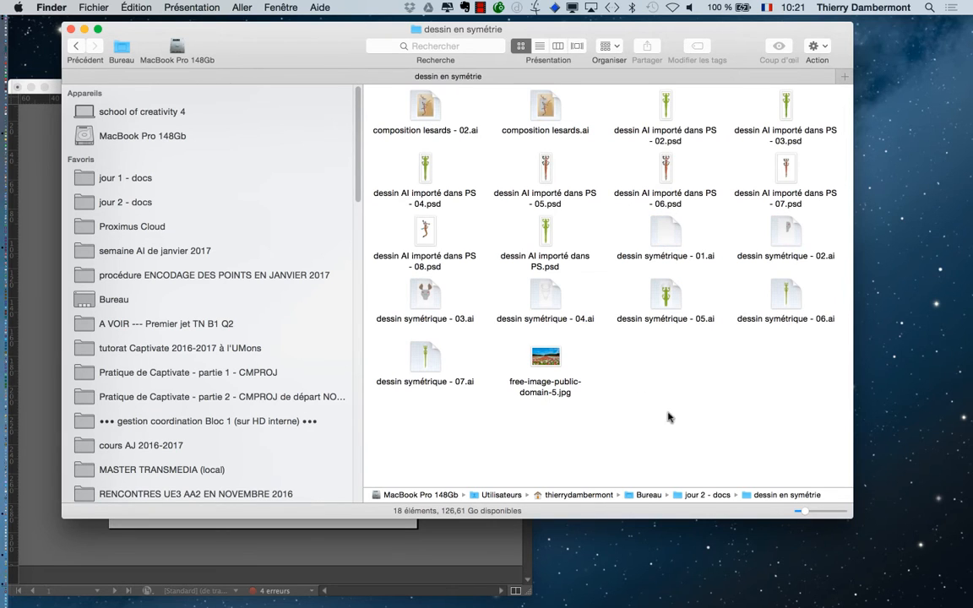
- Narrow the Finder window and its sidebar, then move the window beside the InDesign document so both are accessible
drag(851, 517, 652, 542)
drag(362, 88, 215, 88)
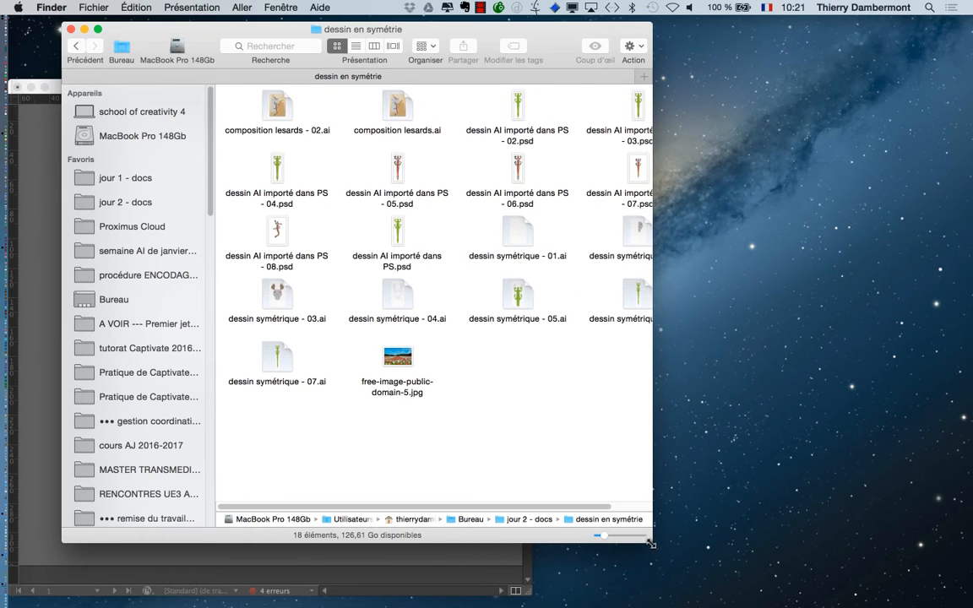
drag(657, 550, 510, 557)
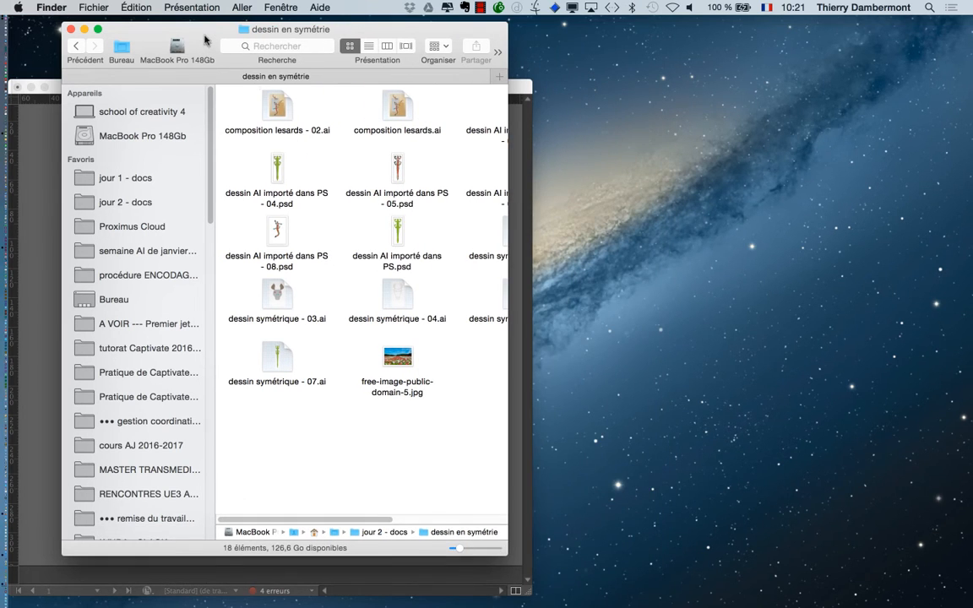
drag(208, 42, 650, 45)
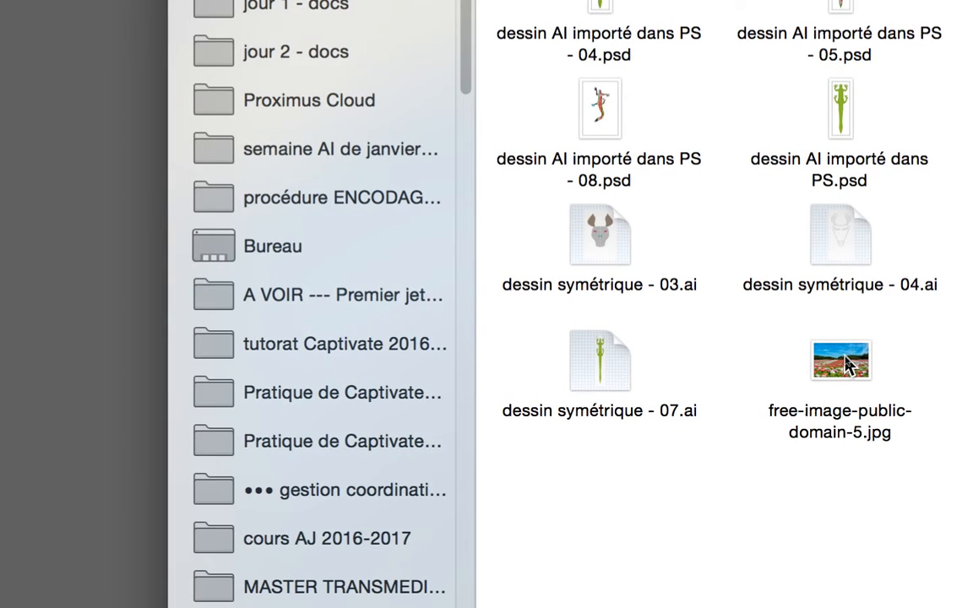
- Place free-image-public-domain-5.jpg from the folder into page 1's first image frame
click(847, 362)
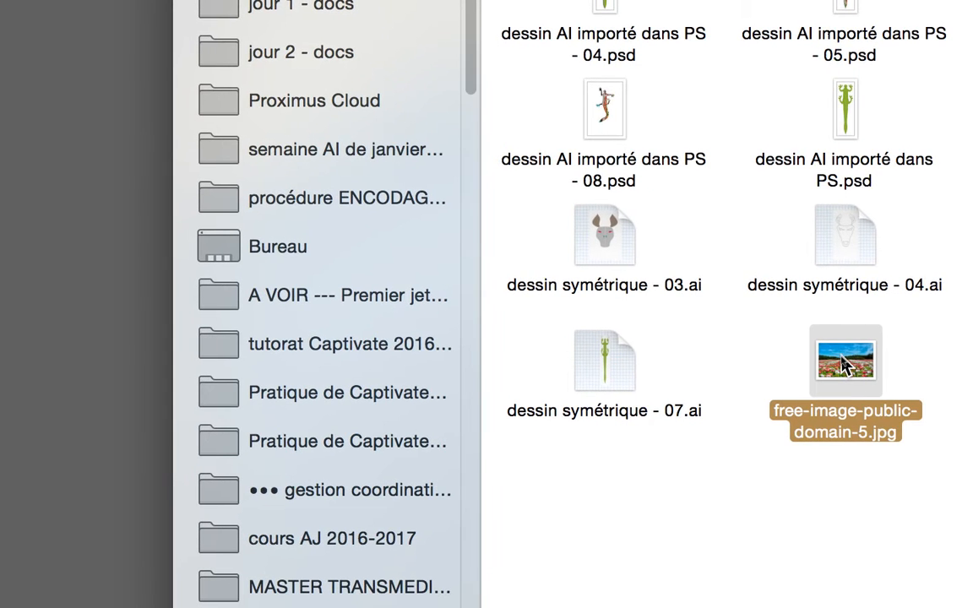
drag(842, 358, 23, 287)
drag(564, 335, 392, 183)
drag(487, 255, 408, 108)
drag(465, 199, 463, 173)
click(469, 213)
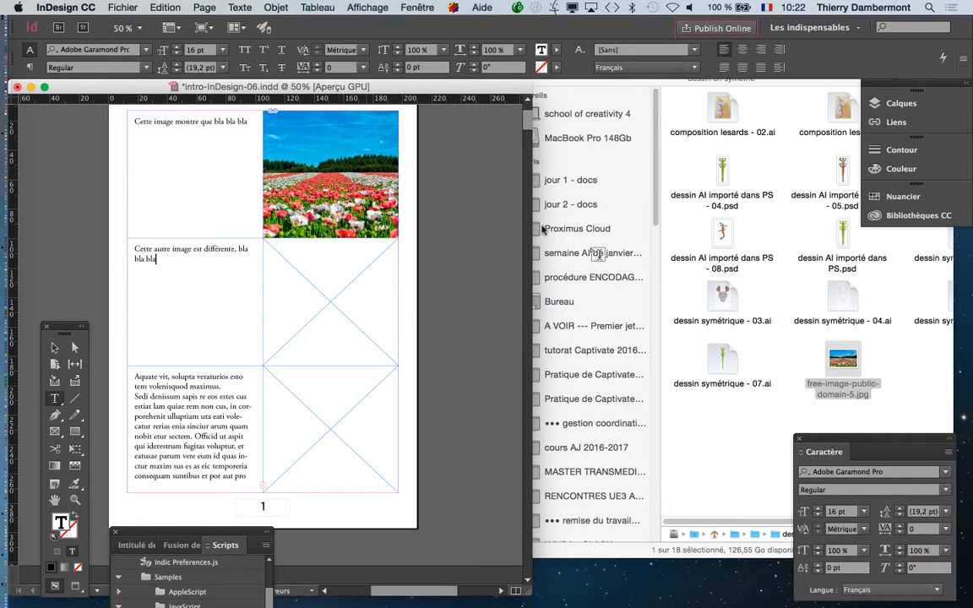
- Place "dessin AI importé dans PS - 08.psd" from the folder into page 1's middle image frame
click(790, 294)
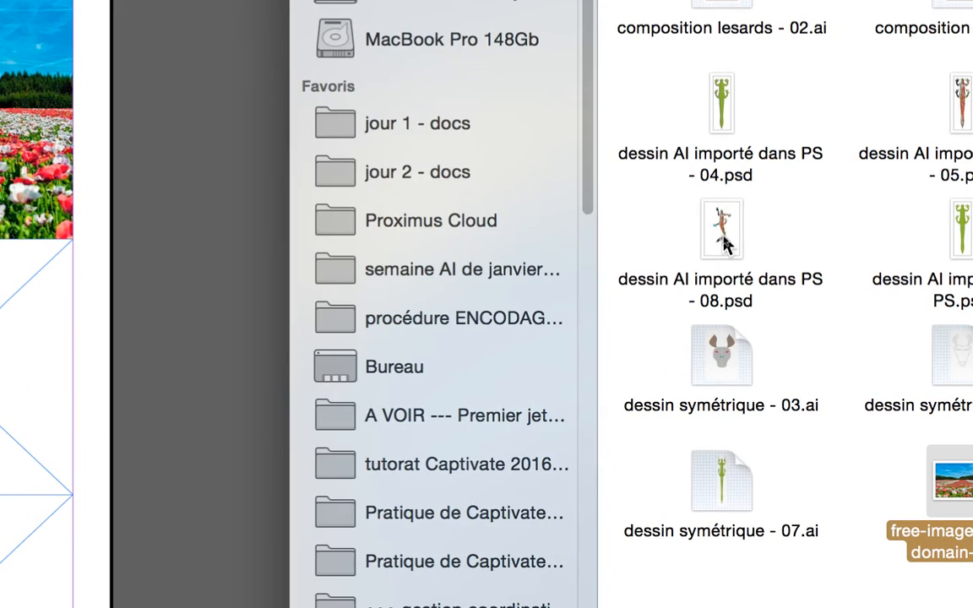
drag(725, 244, 94, 362)
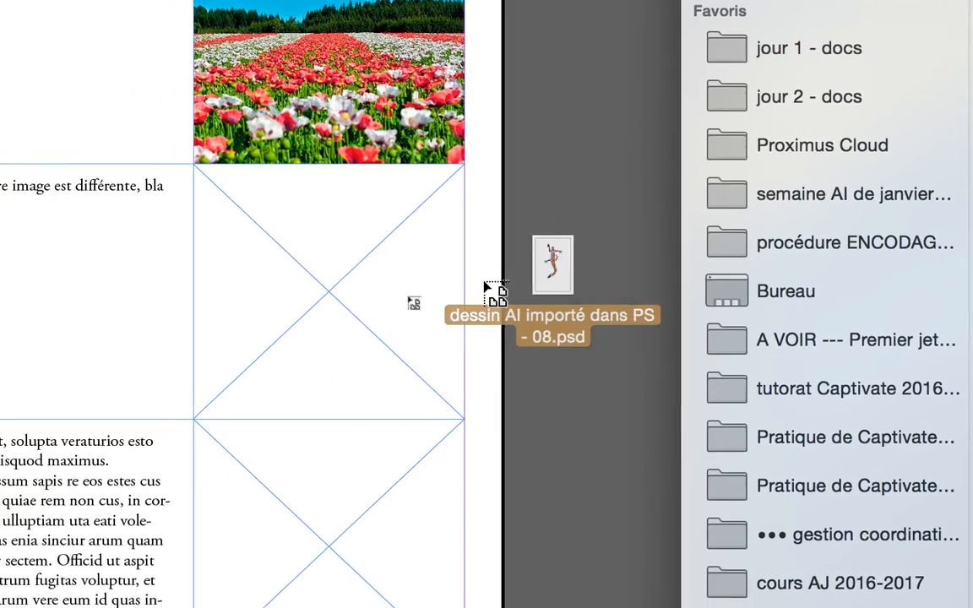
drag(485, 287, 367, 289)
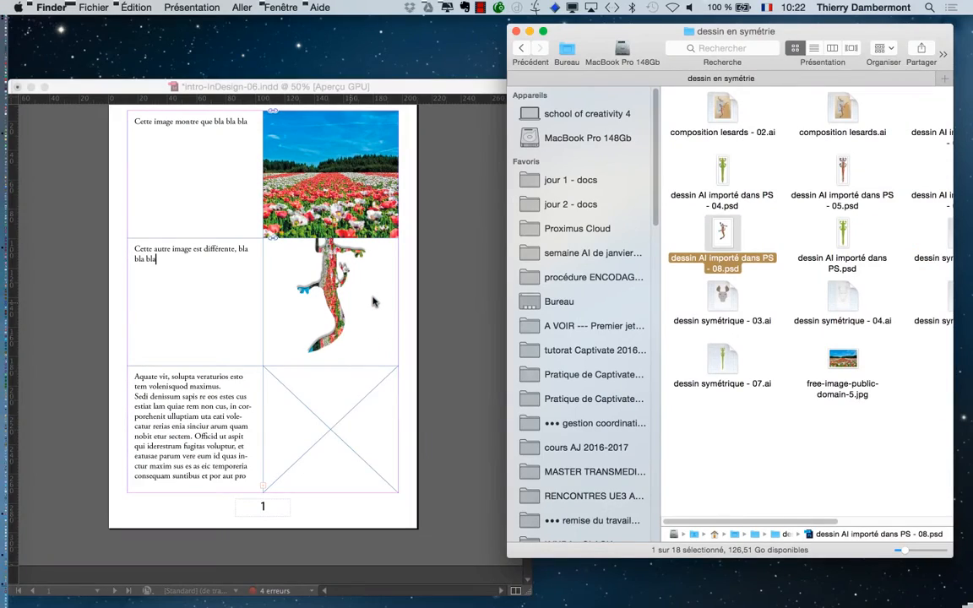
- Place "composition lesards - 02.ai" from the folder into page 1's third image frame
drag(796, 31, 738, 29)
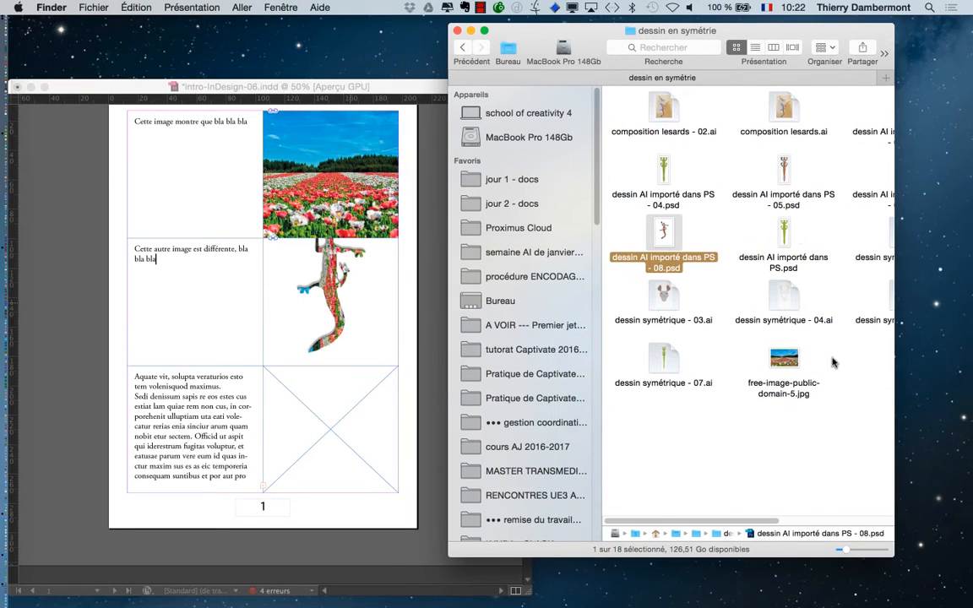
click(827, 490)
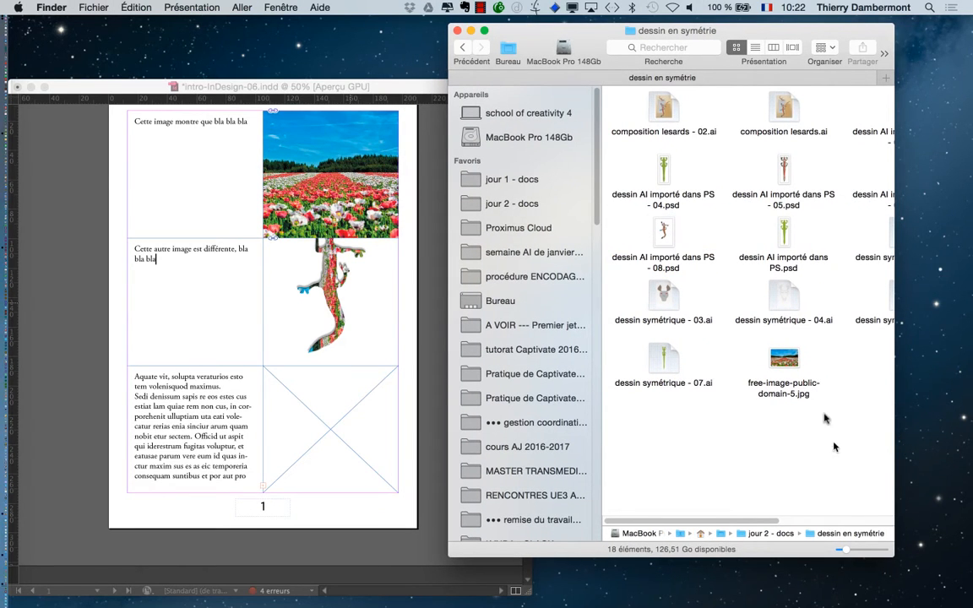
click(665, 116)
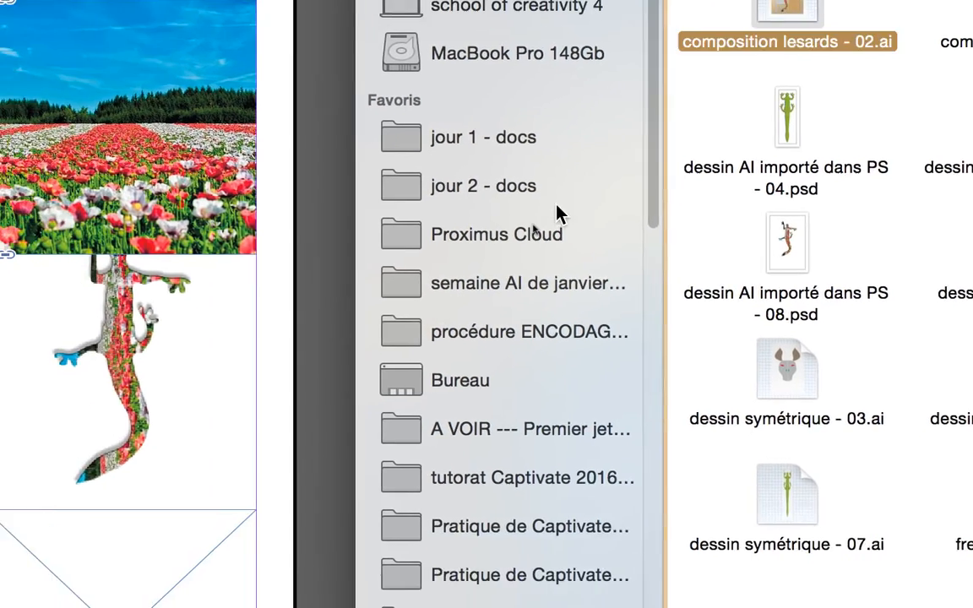
drag(785, 25, 148, 557)
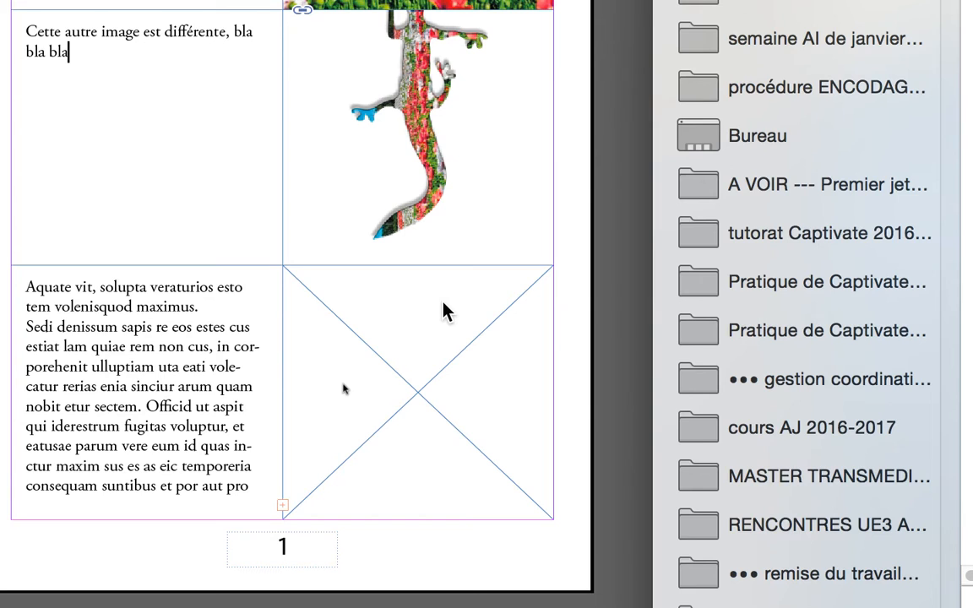
drag(445, 313, 451, 311)
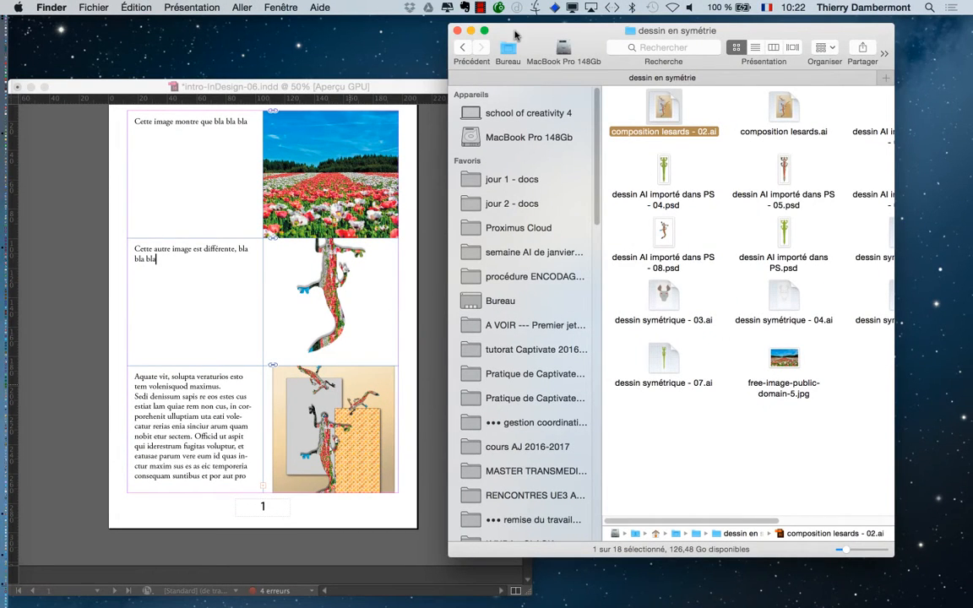
- Clear the Finder window away, return to InDesign, and reposition and widen the document window
drag(480, 36, 549, 42)
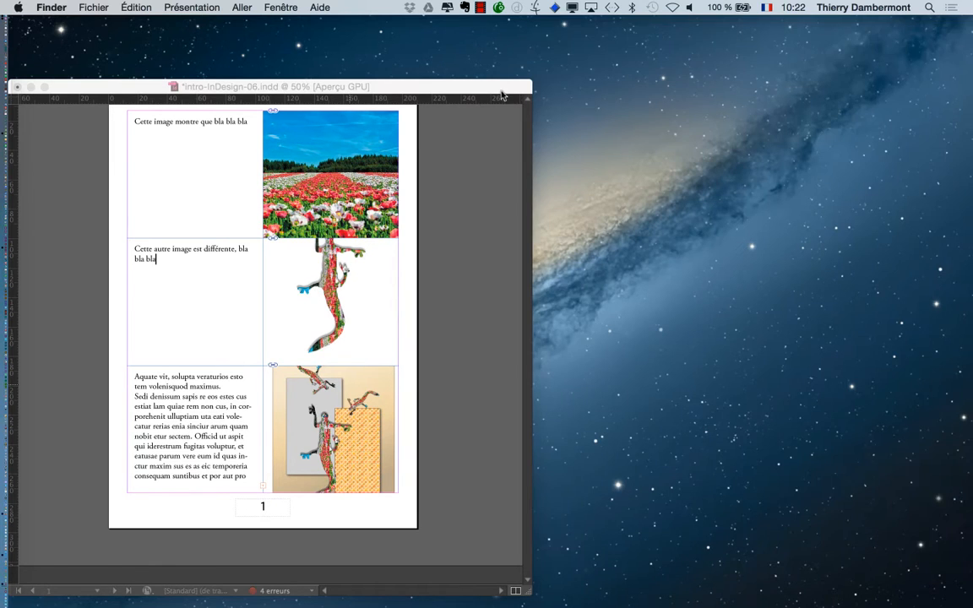
drag(502, 88, 553, 73)
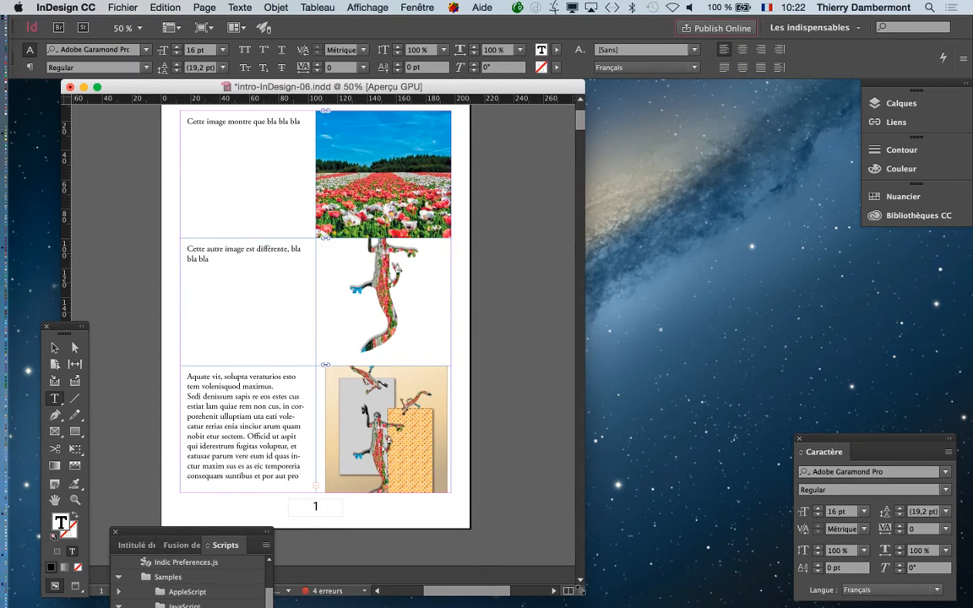
drag(581, 591, 735, 594)
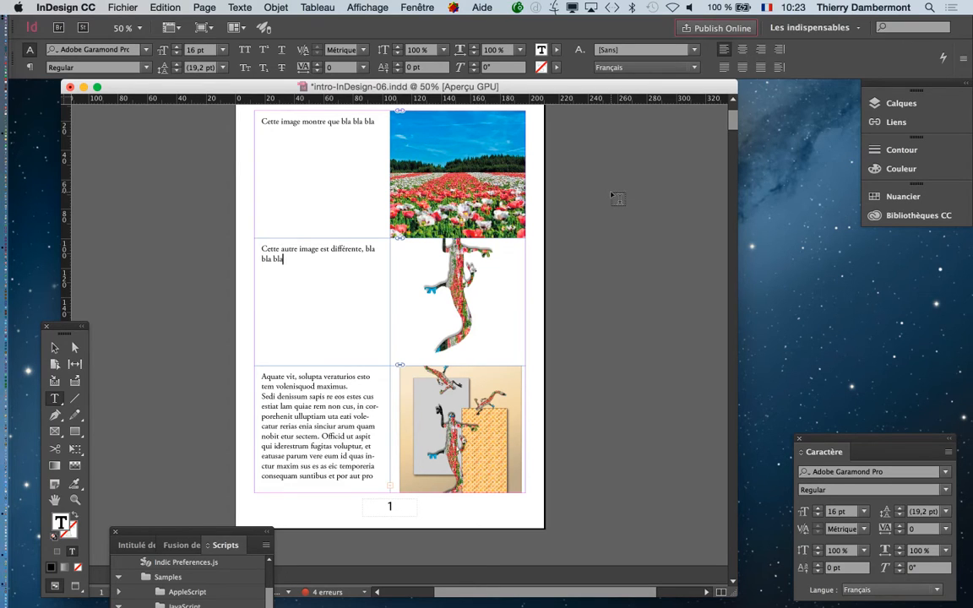
- Undo the three image placements on page 1
key(super+z)
key(super+z)
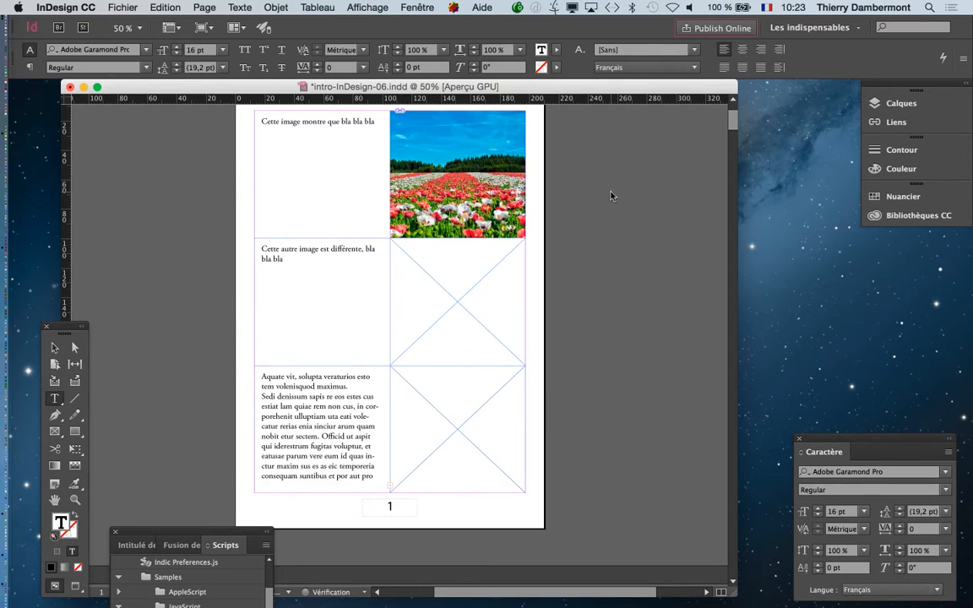
key(super+z)
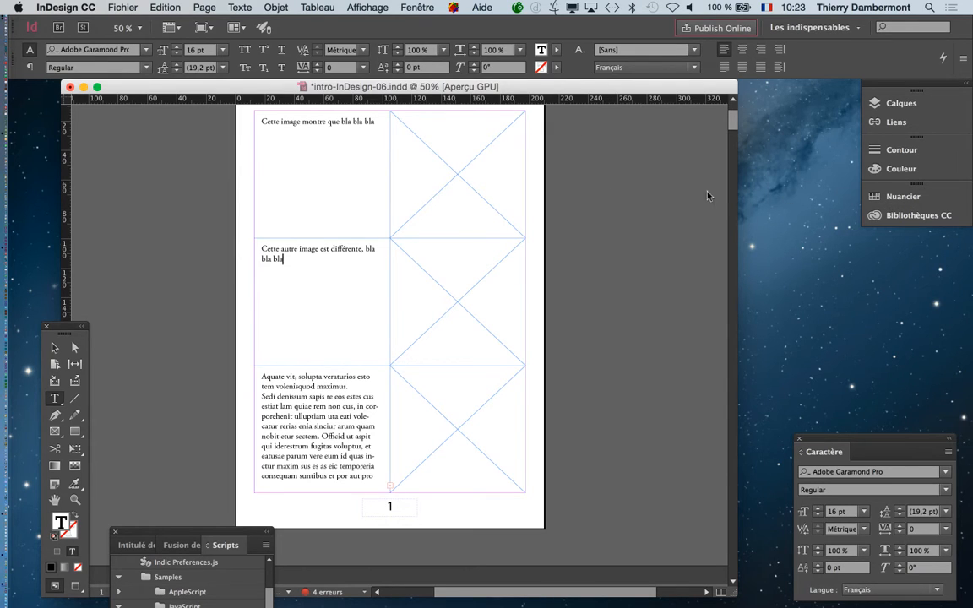
- Show the document's page list, position it over the document window, and open the A-Gabarit master for editing
click(427, 6)
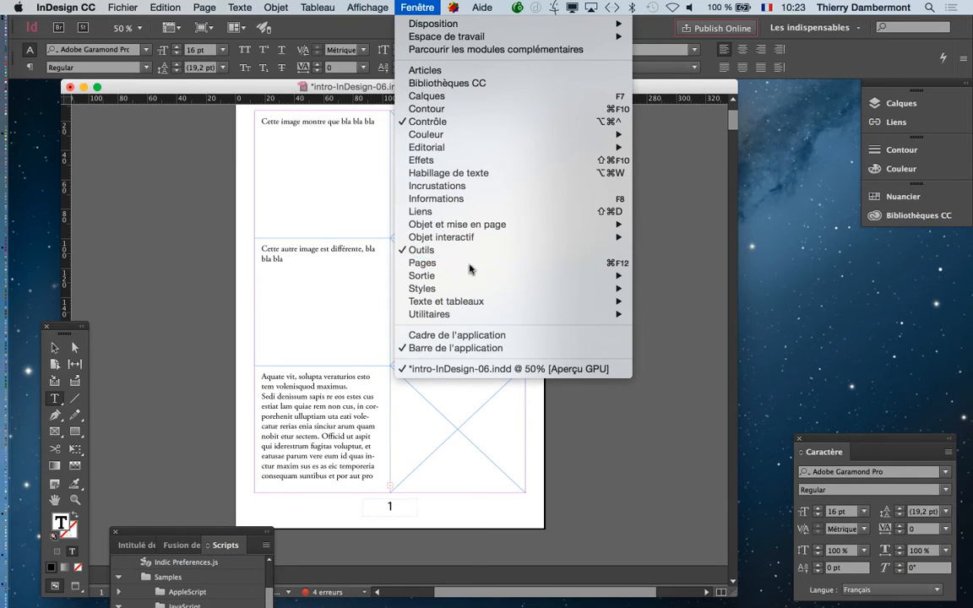
click(423, 265)
drag(699, 132, 597, 129)
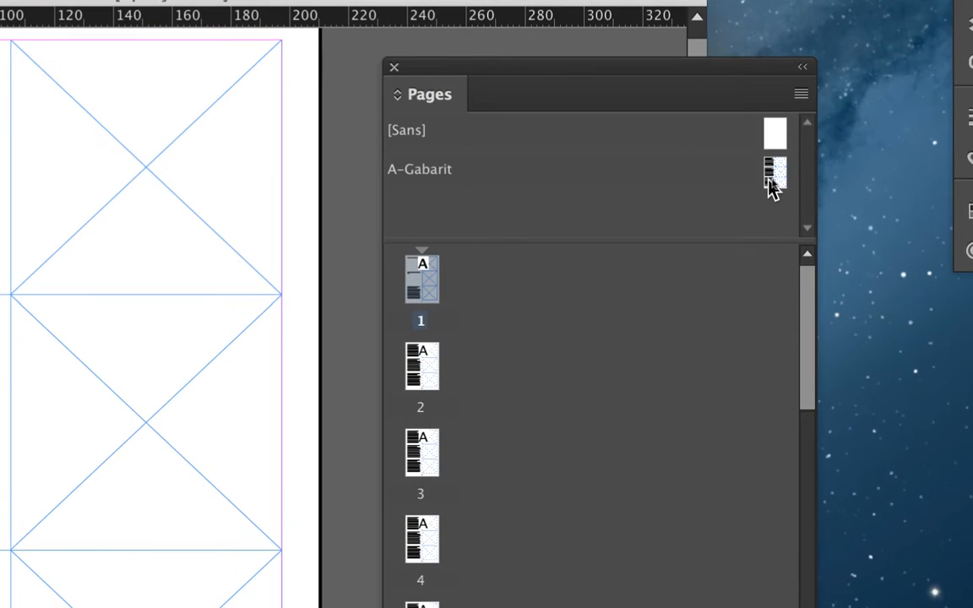
double_click(772, 182)
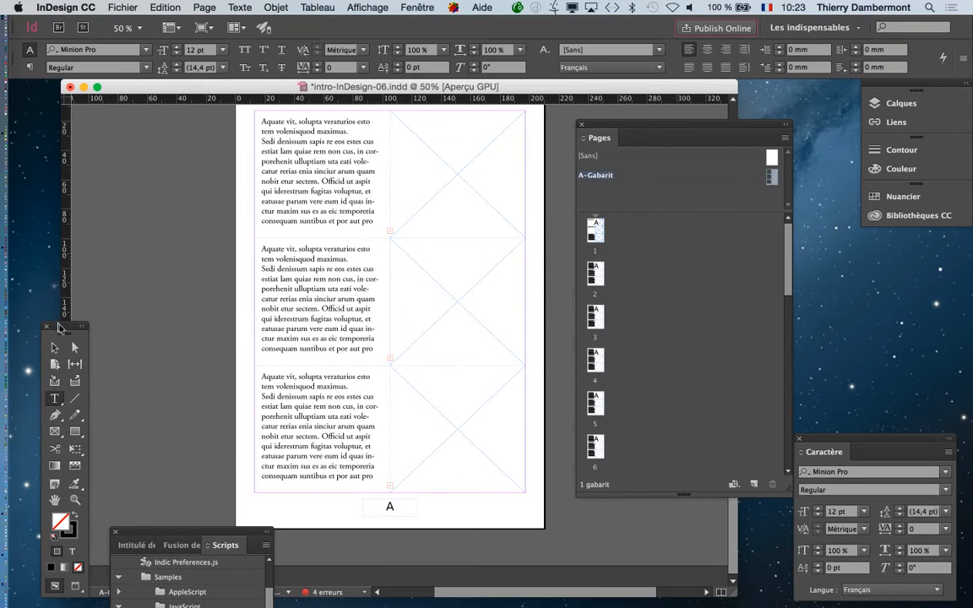
- Bring the tool palette near the master page, activate the Selection tool, and move the scripts list off the page
drag(65, 329, 159, 159)
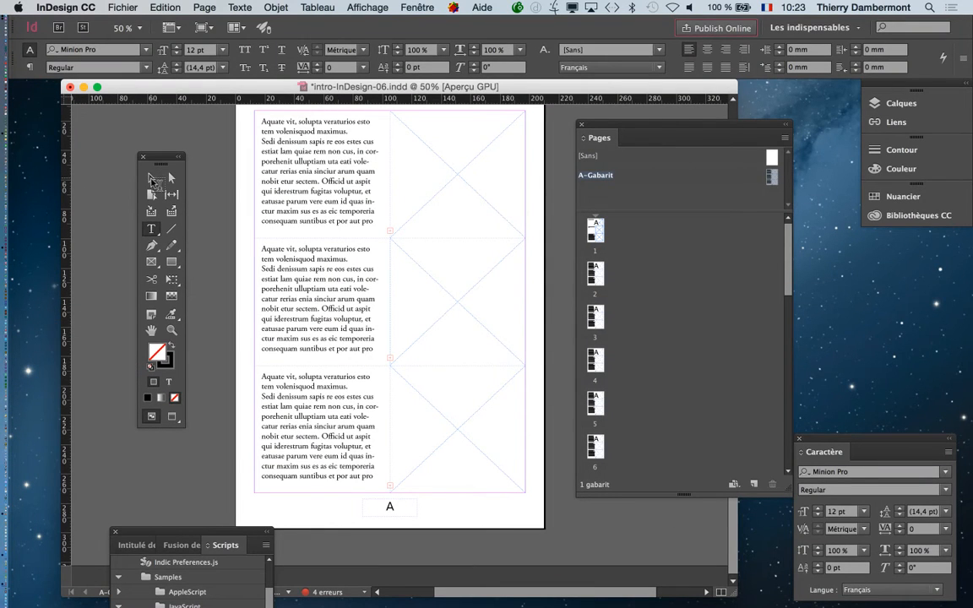
click(152, 180)
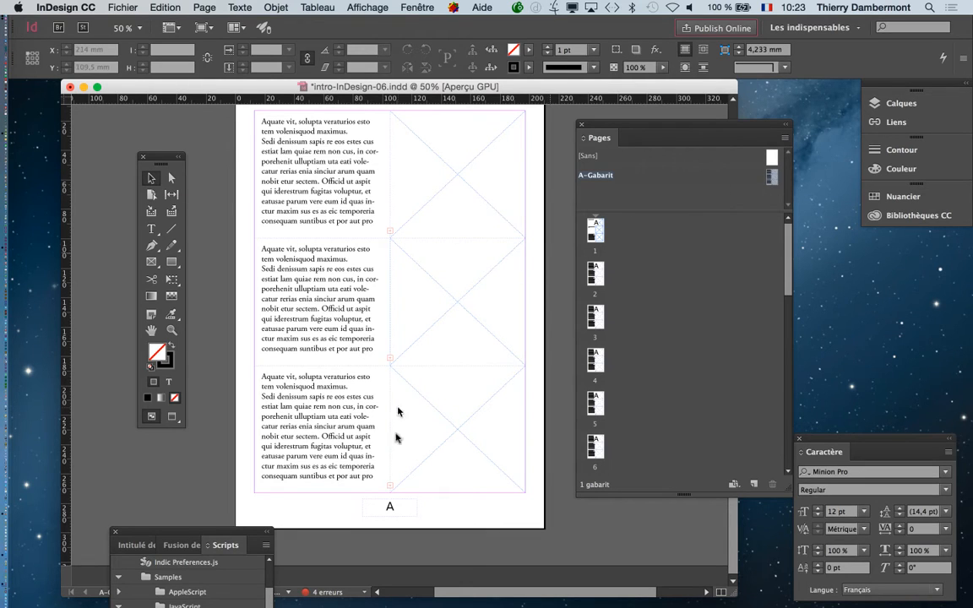
drag(222, 535, 416, 468)
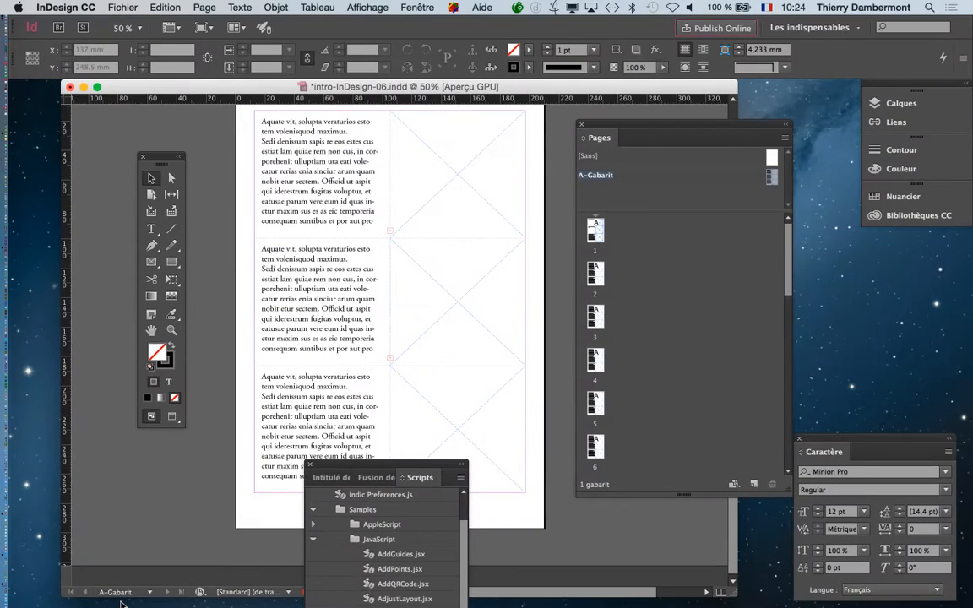
drag(352, 470, 638, 541)
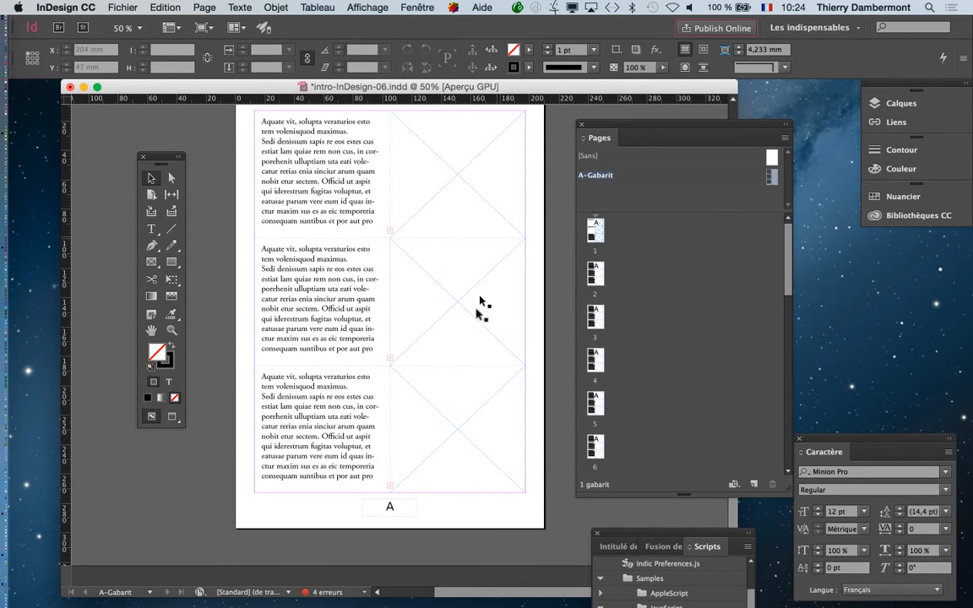
- Set the frame fitting option of the master's three image frames to Ajuster le contenu proportionnellement
drag(537, 159, 460, 434)
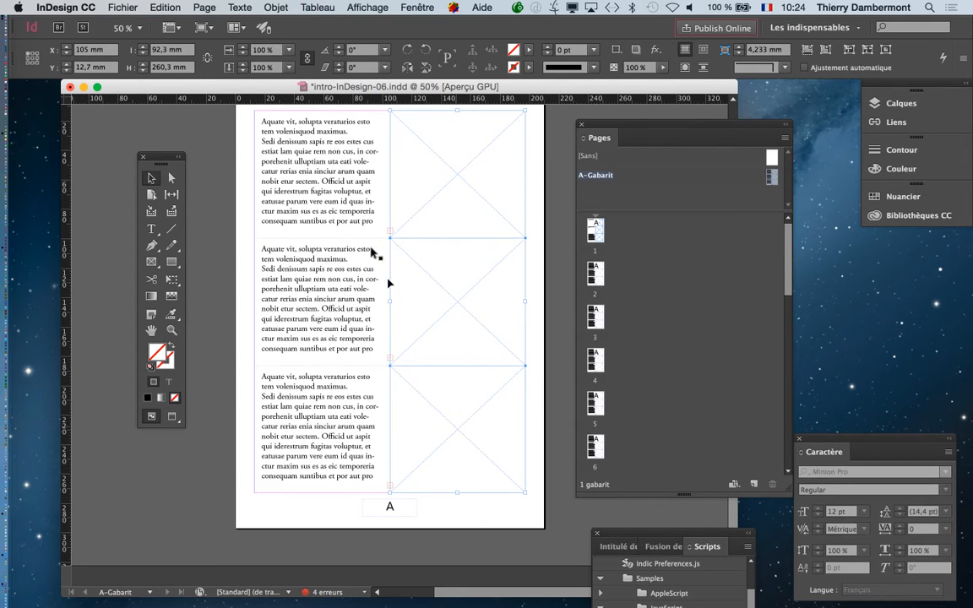
click(275, 7)
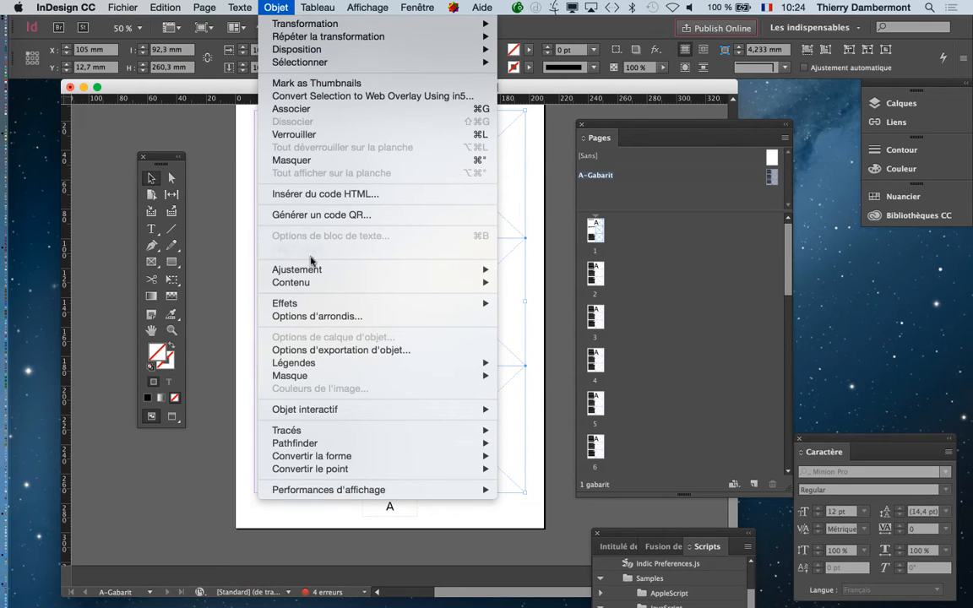
mouse_move(304, 268)
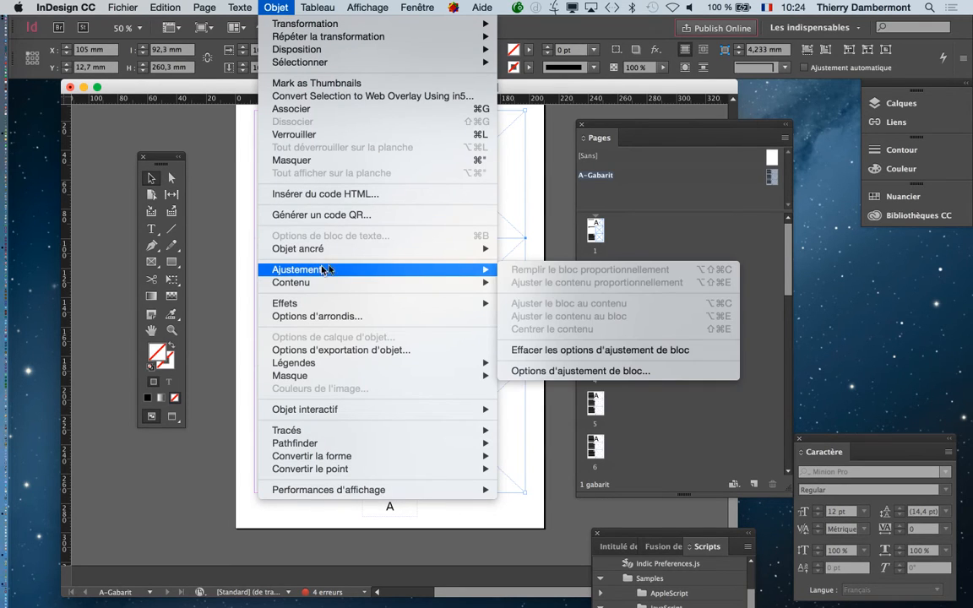
click(591, 371)
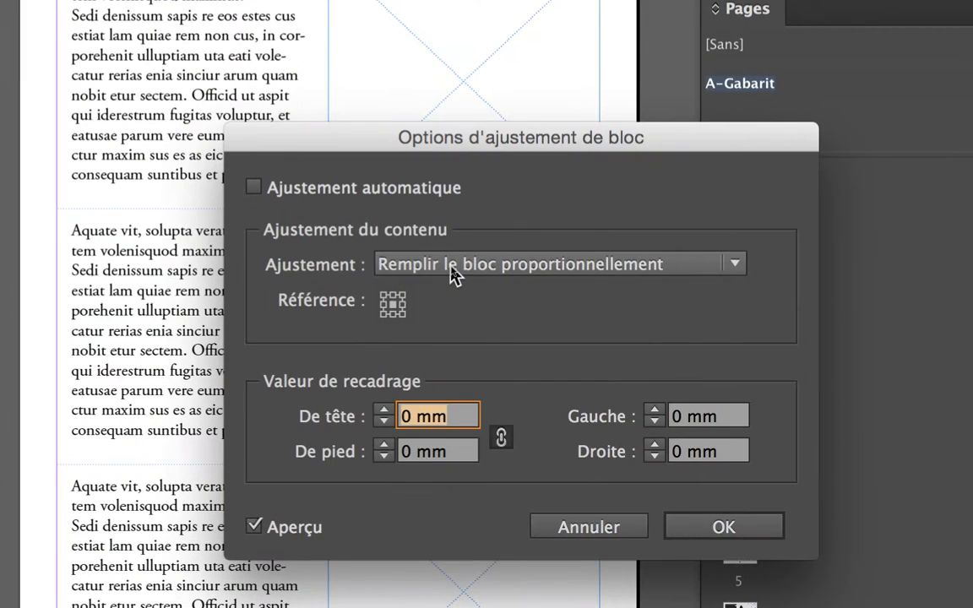
click(455, 266)
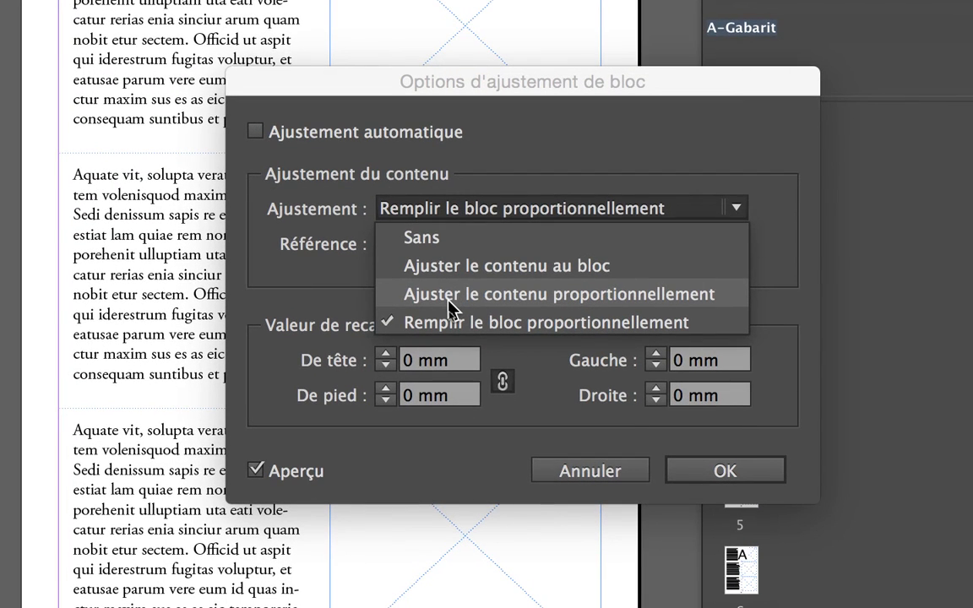
click(448, 295)
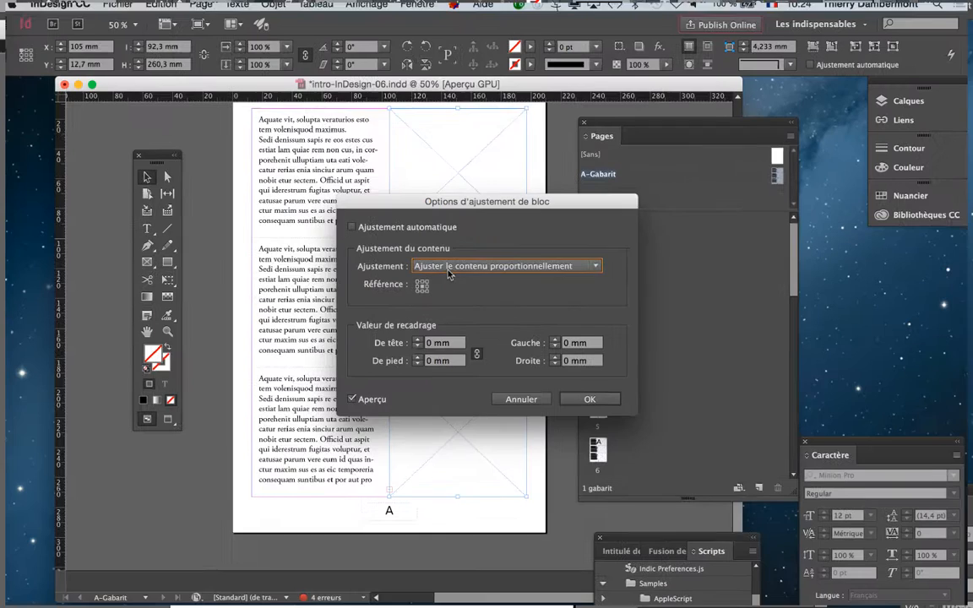
click(589, 397)
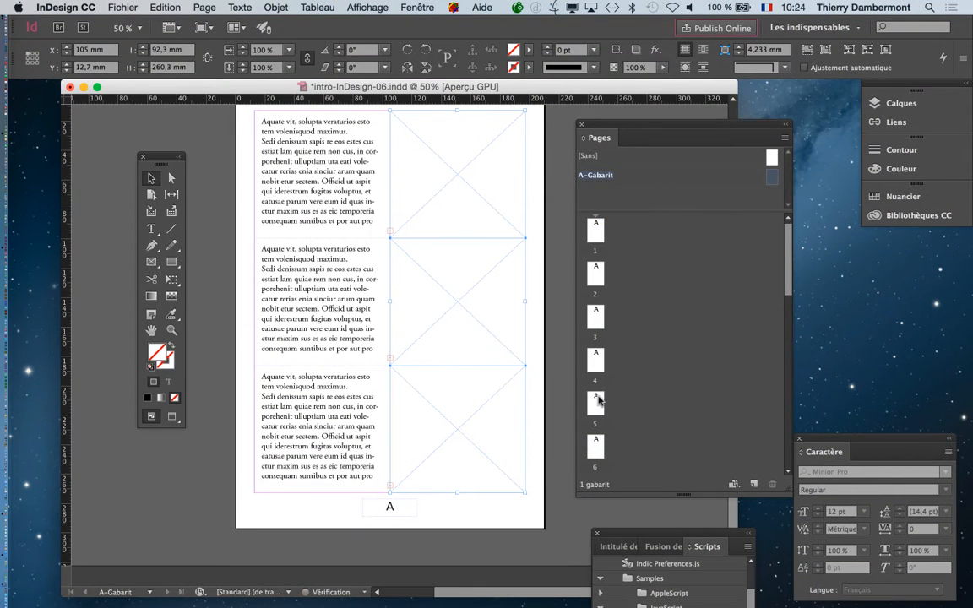
- Open page 1, clear the page list and scripts list away from its image frames, and narrow the document window
double_click(595, 230)
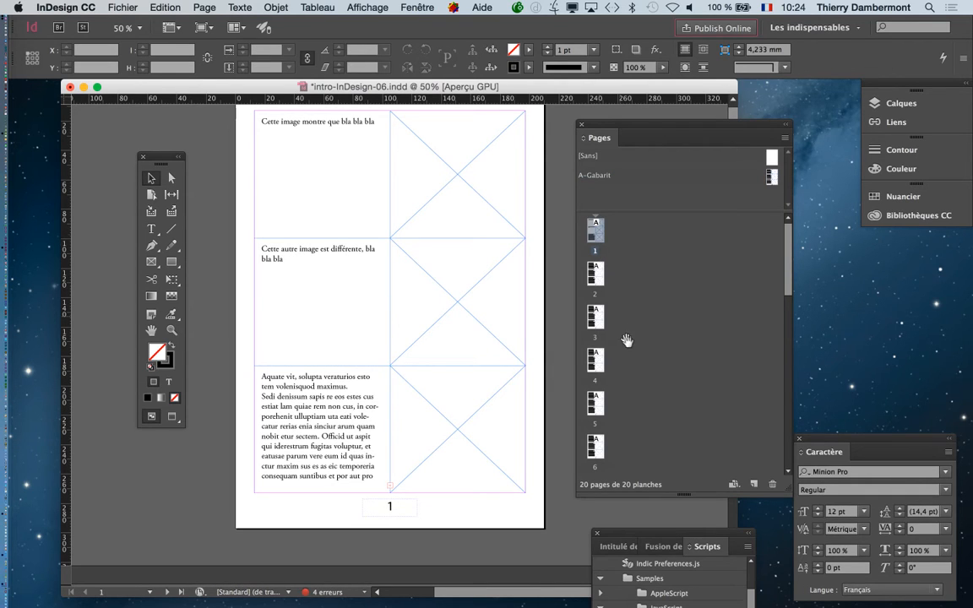
drag(596, 129, 78, 479)
drag(626, 537, 445, 562)
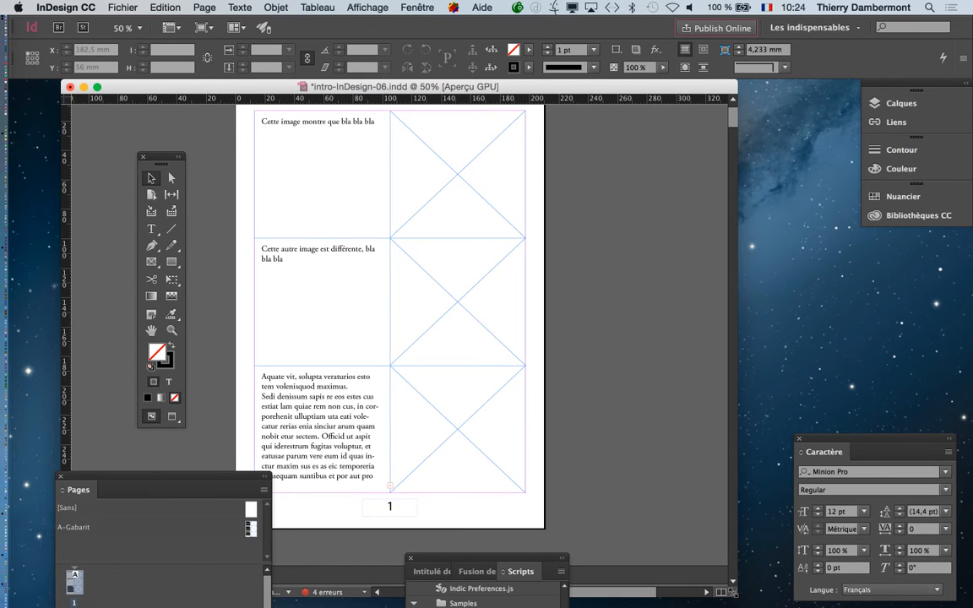
drag(723, 591, 519, 586)
- Switch to Finder and open a new Finder window
key(super+Tab)
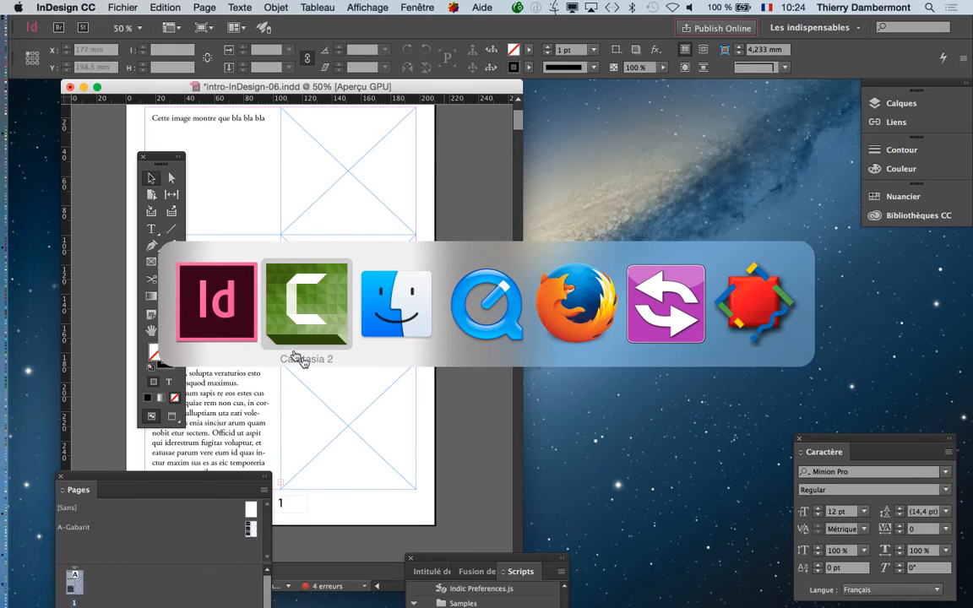
click(381, 321)
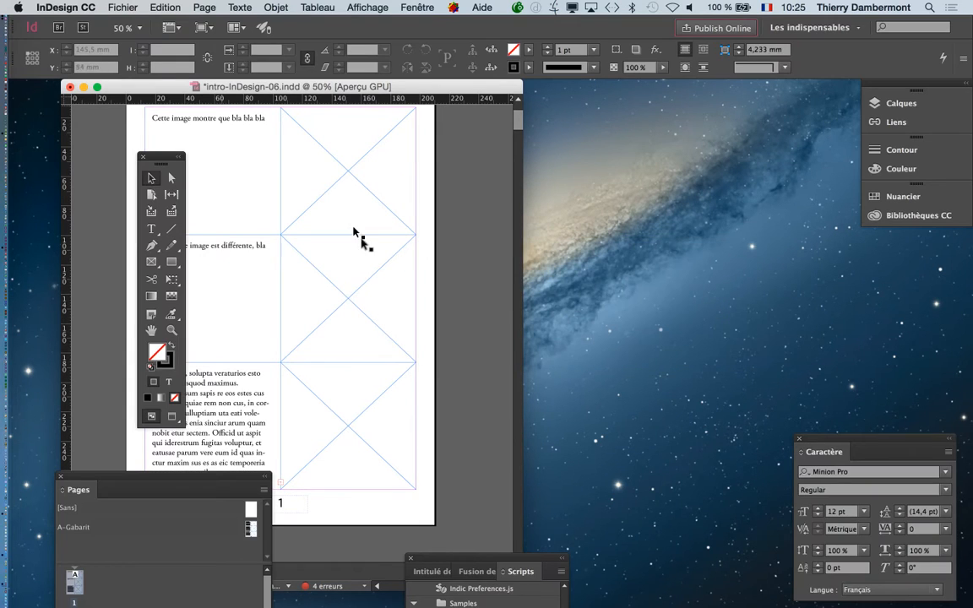
key(super+Tab)
click(390, 321)
click(94, 7)
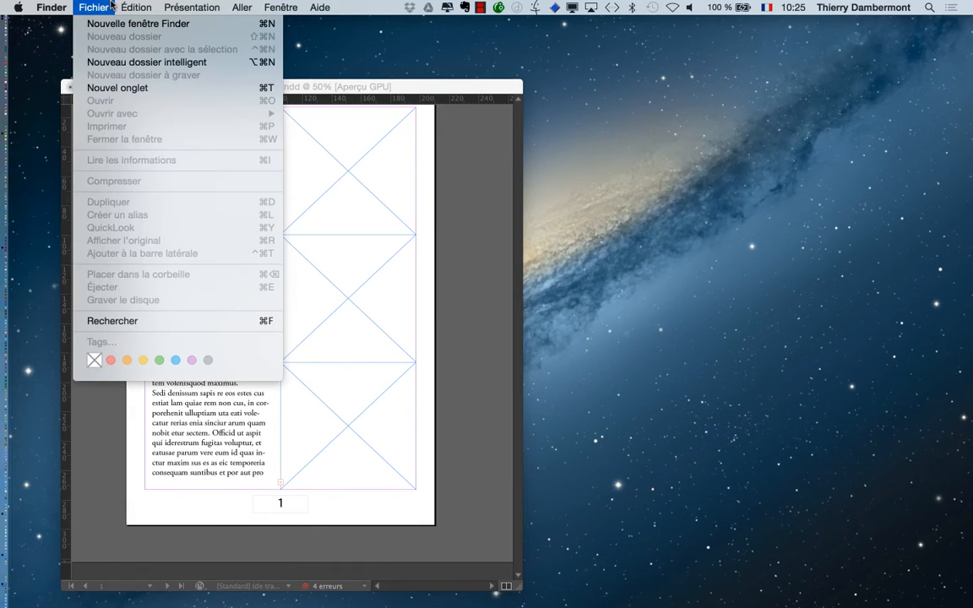
click(122, 31)
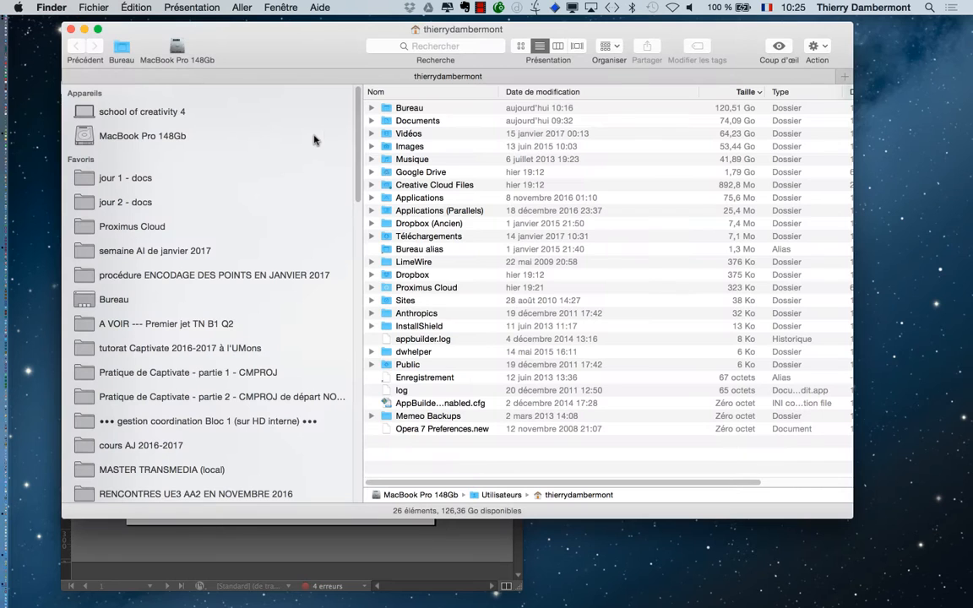
- Open the dessin en symétrie folder inside jour 2 - docs and move the Finder window beside the InDesign page
click(165, 205)
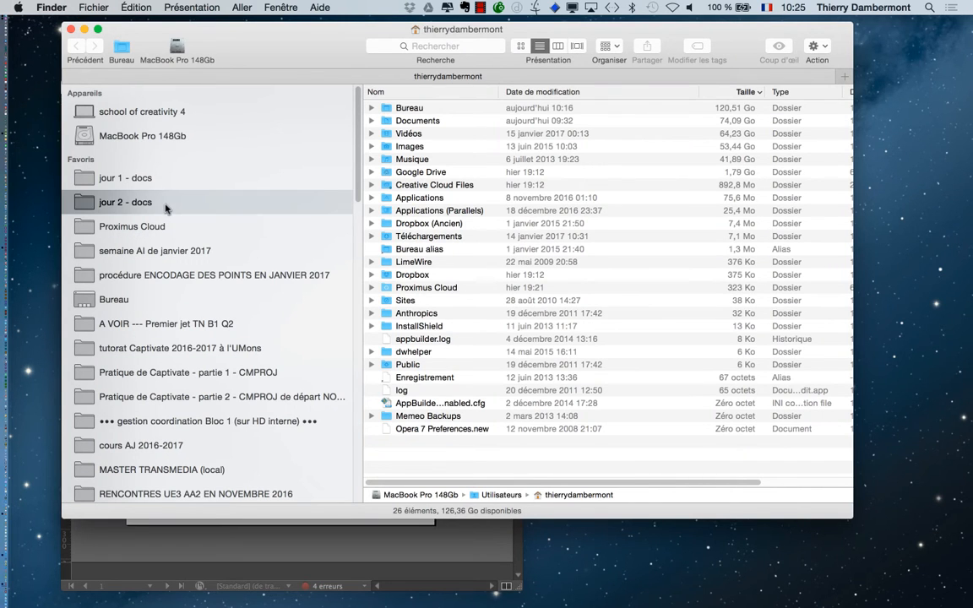
click(436, 114)
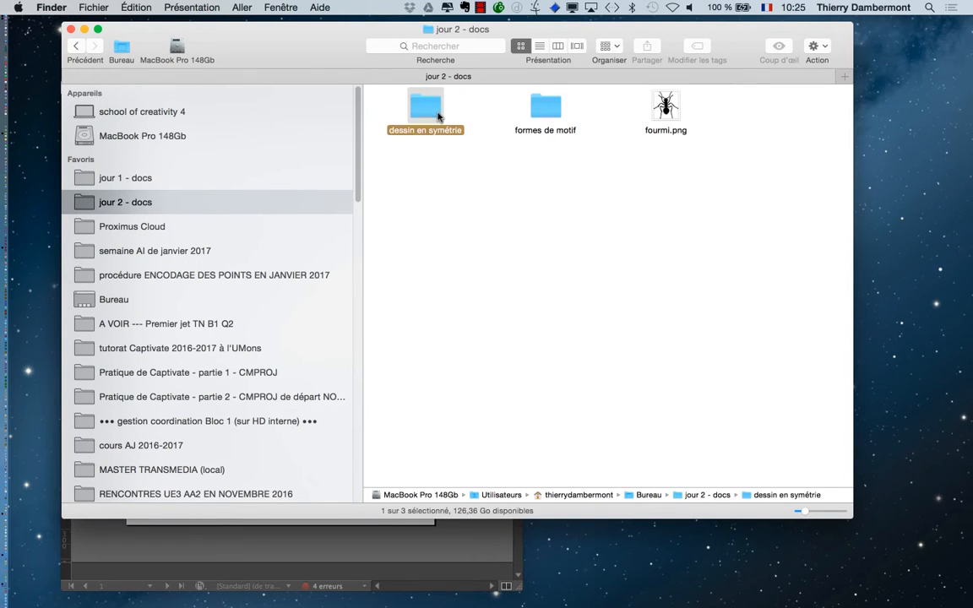
double_click(428, 112)
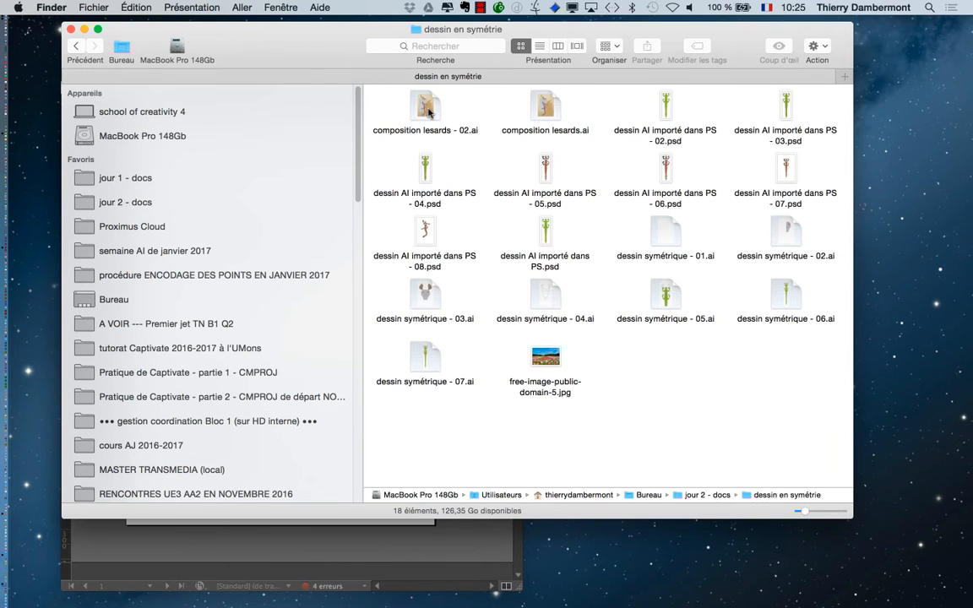
drag(306, 43, 699, 46)
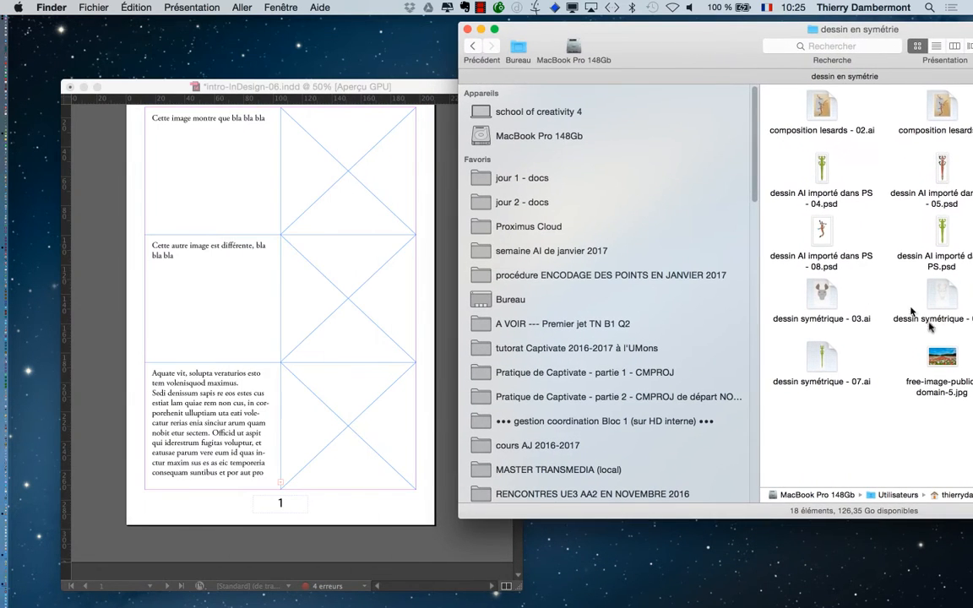
- Place free-image-public-domain-5.jpg, dessin AI importé dans PS - 08.psd and composition lesards - 02.ai in page 1's first, second and third image frames
drag(946, 361, 384, 194)
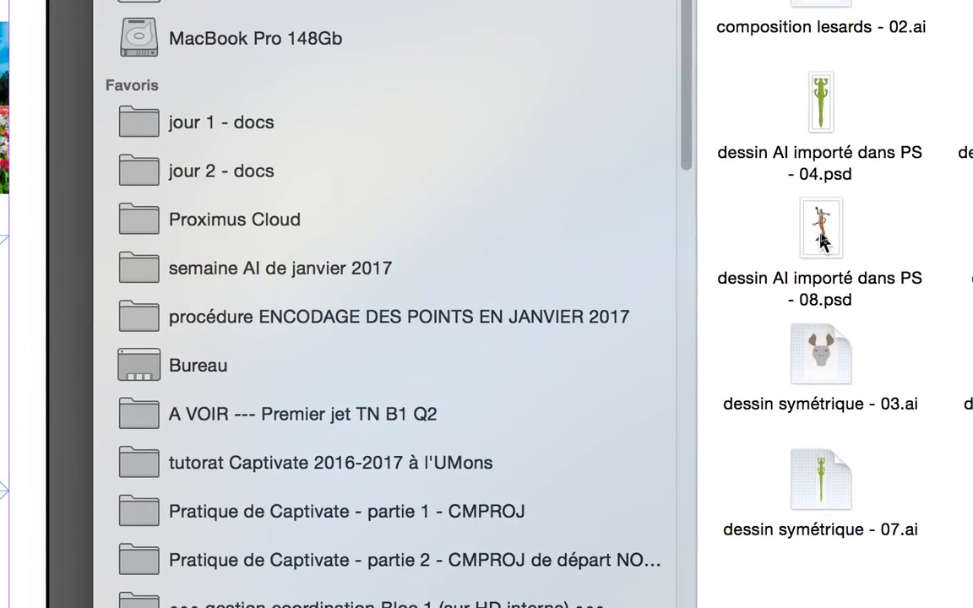
click(821, 236)
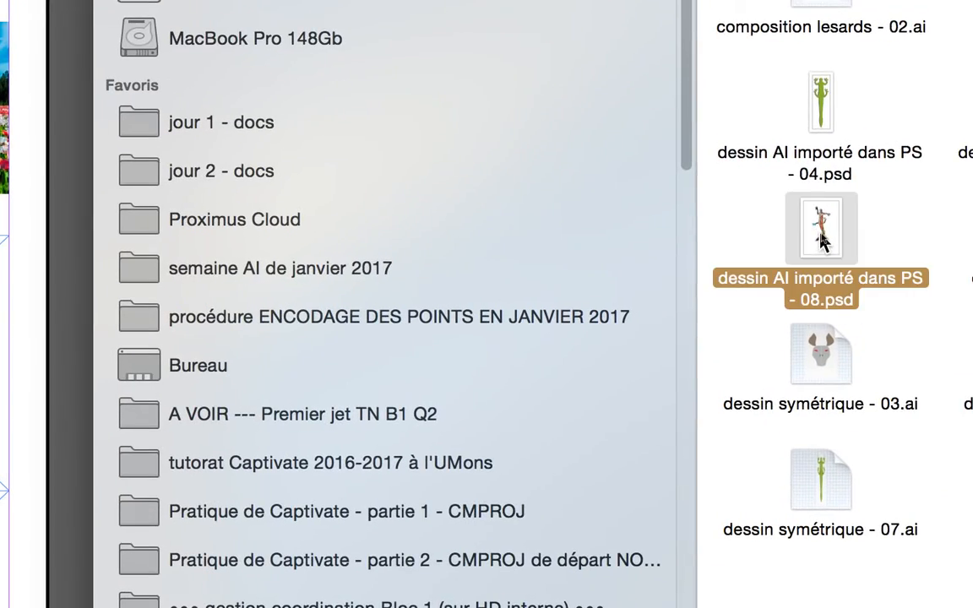
drag(822, 239, 499, 289)
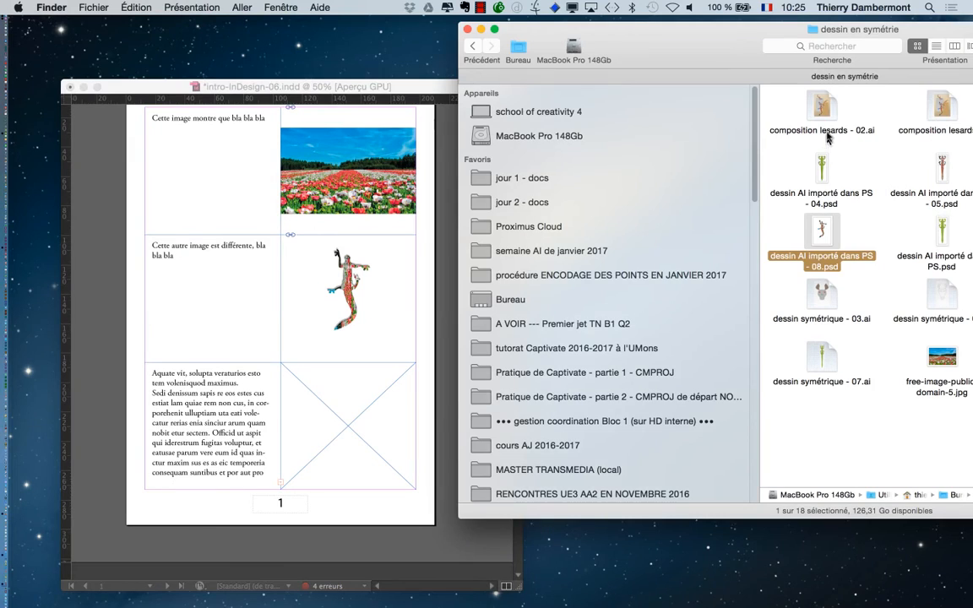
drag(819, 114, 369, 422)
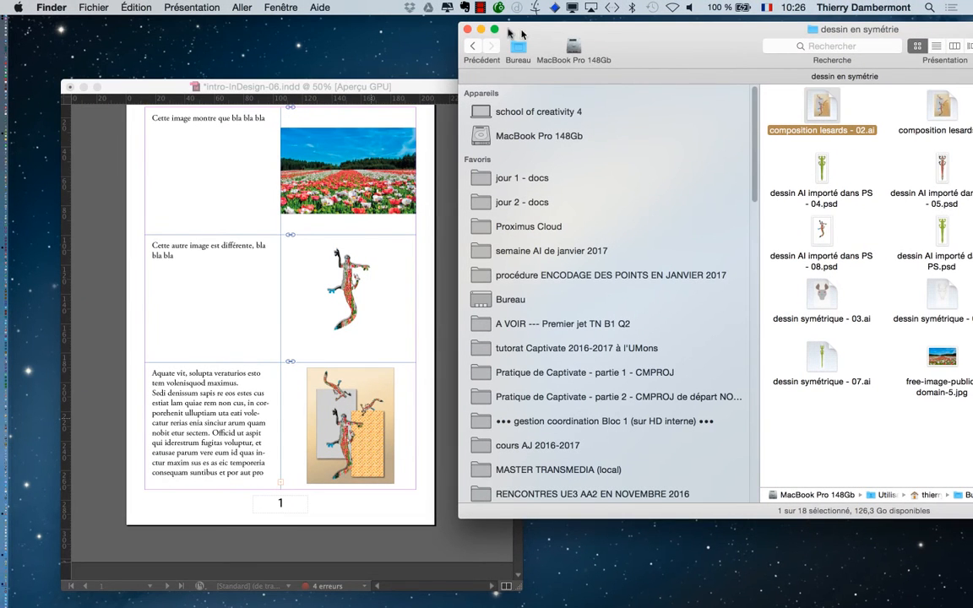
- Close the Finder window, return to InDesign and open page 2, with the page list and tool palette clear of its content
click(465, 29)
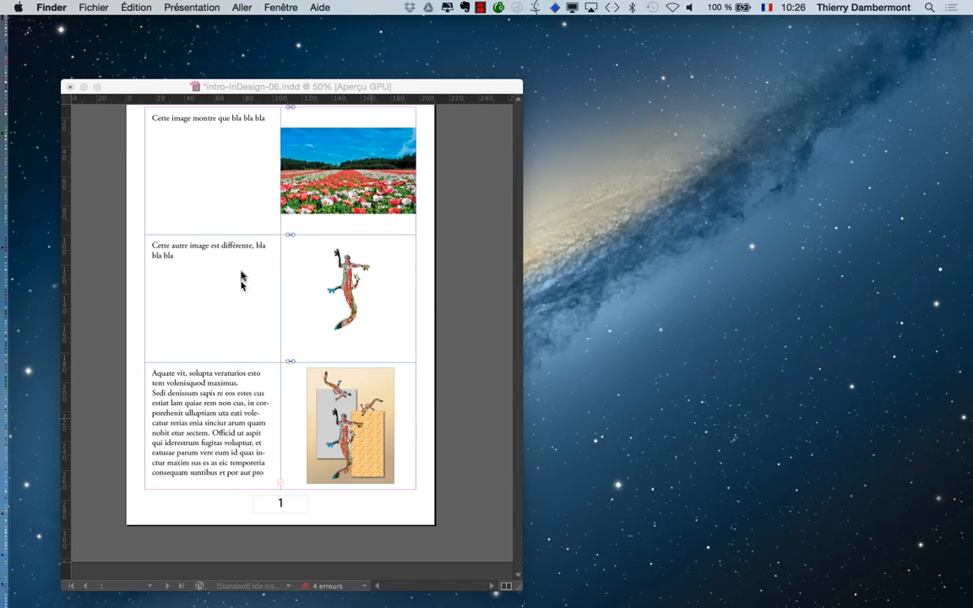
click(335, 88)
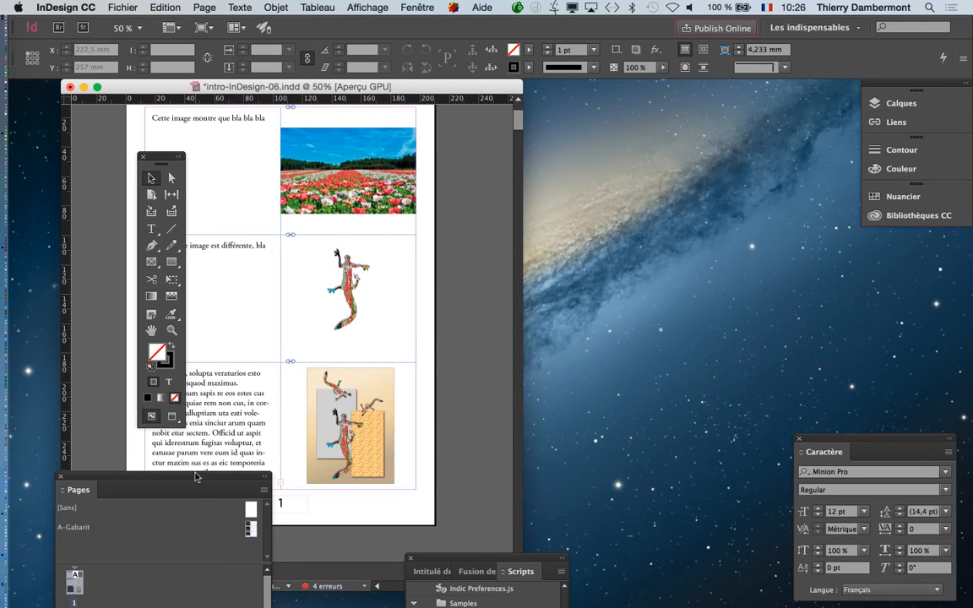
drag(197, 479, 717, 118)
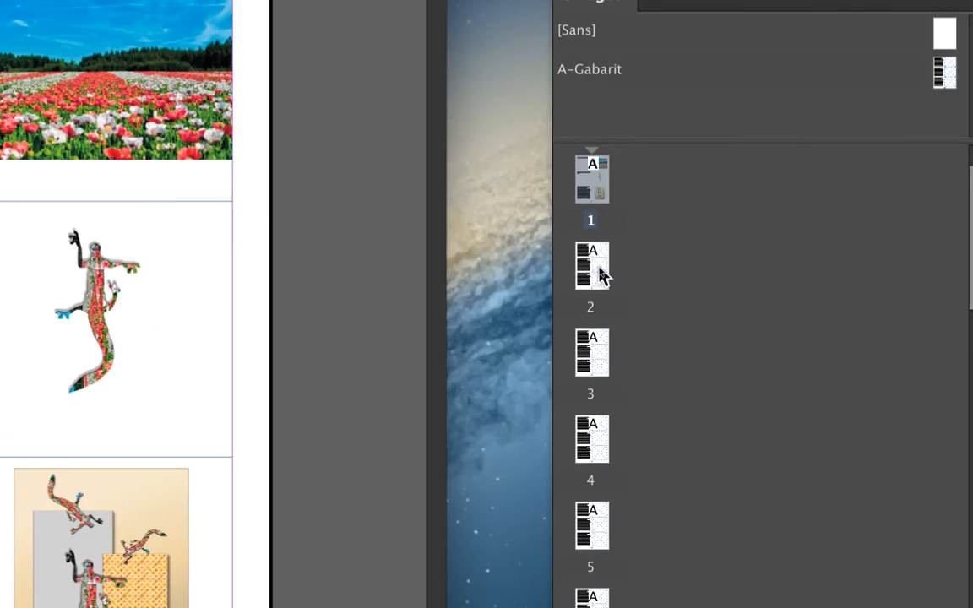
double_click(601, 272)
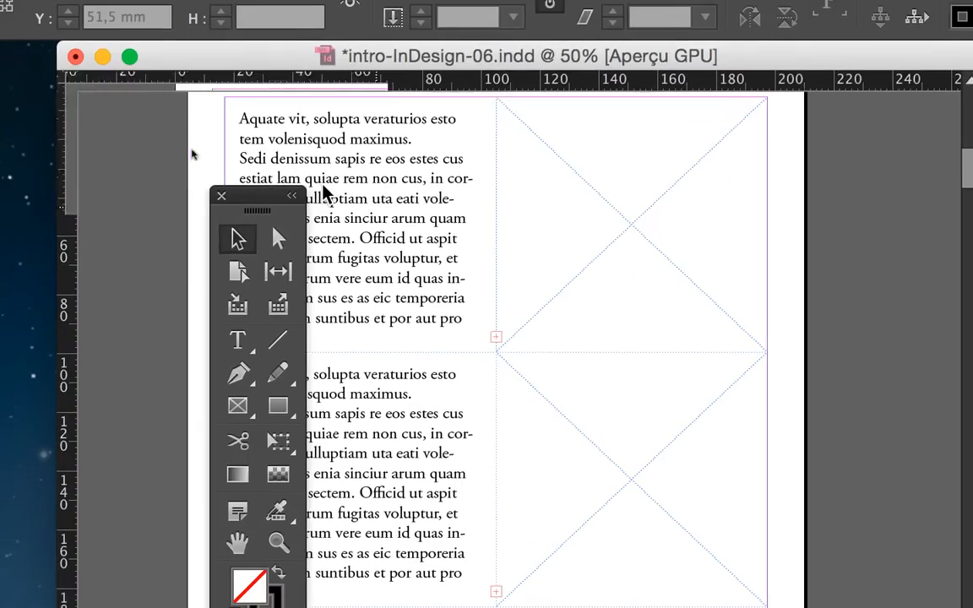
drag(267, 205, 147, 131)
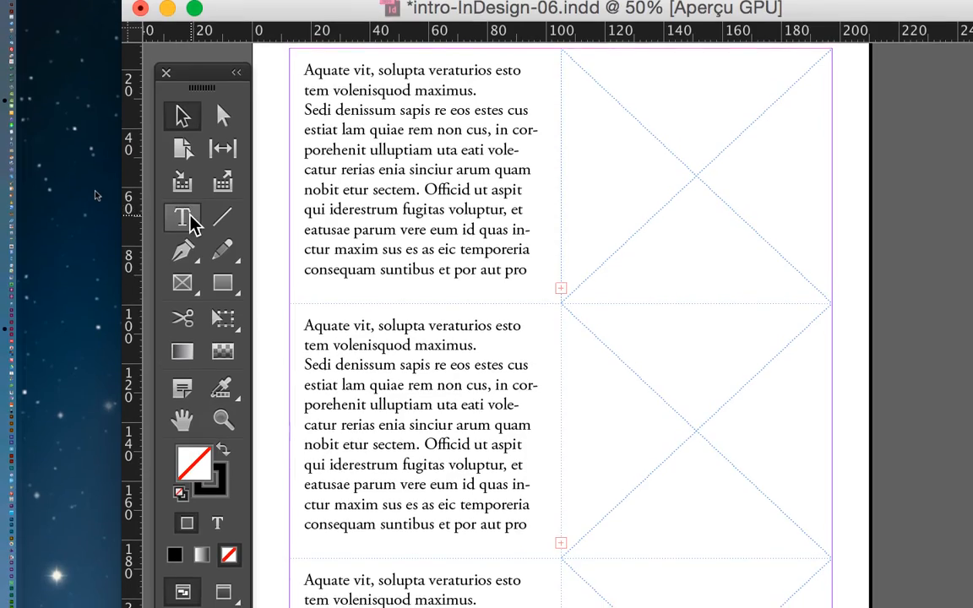
- Override the three caption frames and three image frames inherited from the master on page 2, using the Selection tool
click(193, 221)
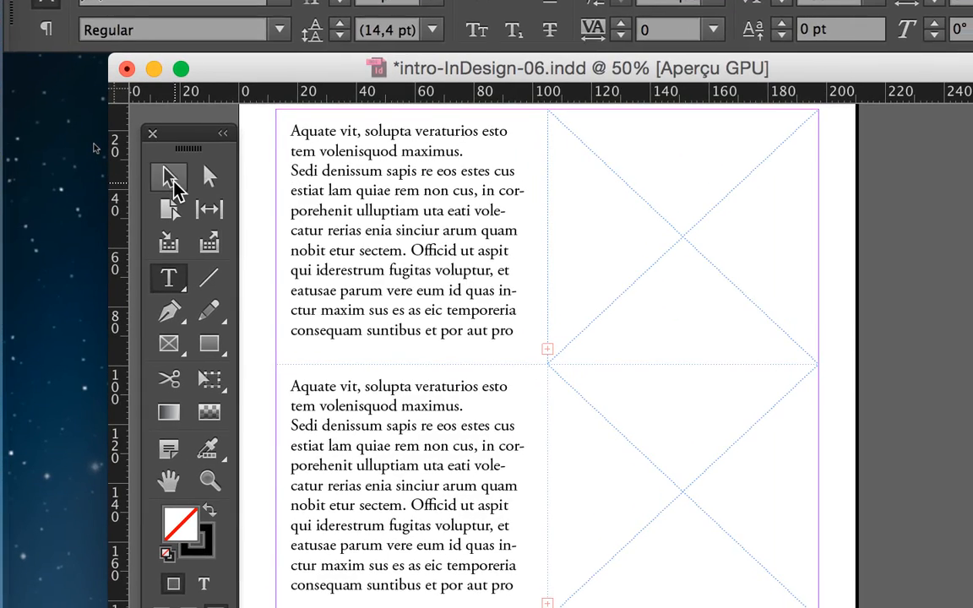
click(68, 180)
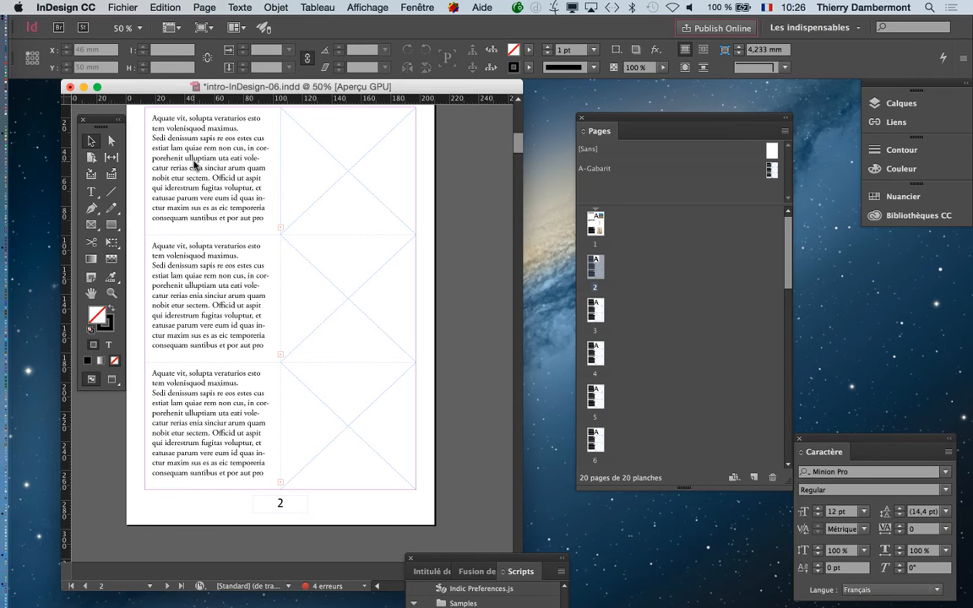
shift+super+click(195, 165)
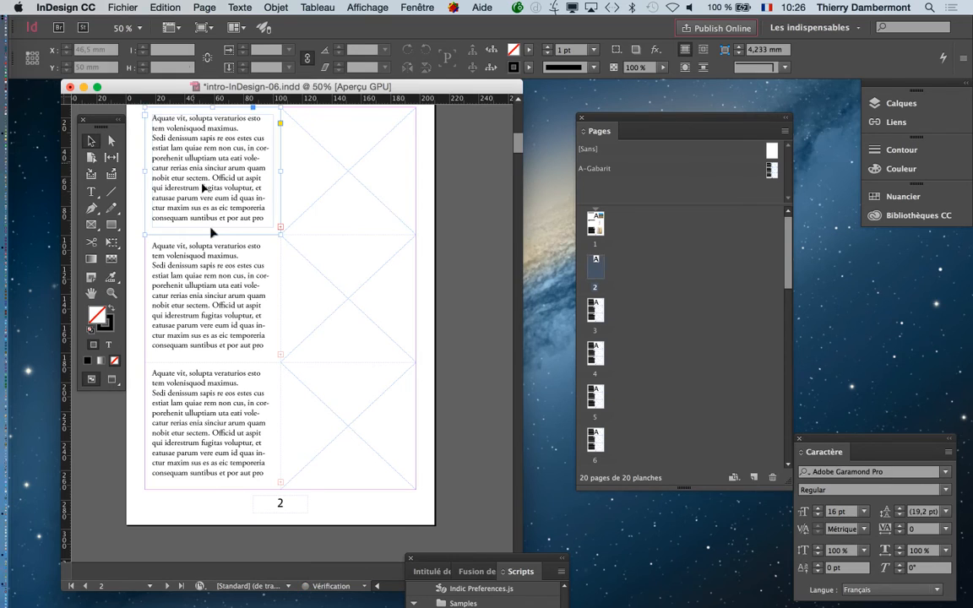
shift+super+click(236, 305)
shift+super+click(219, 429)
shift+super+click(329, 439)
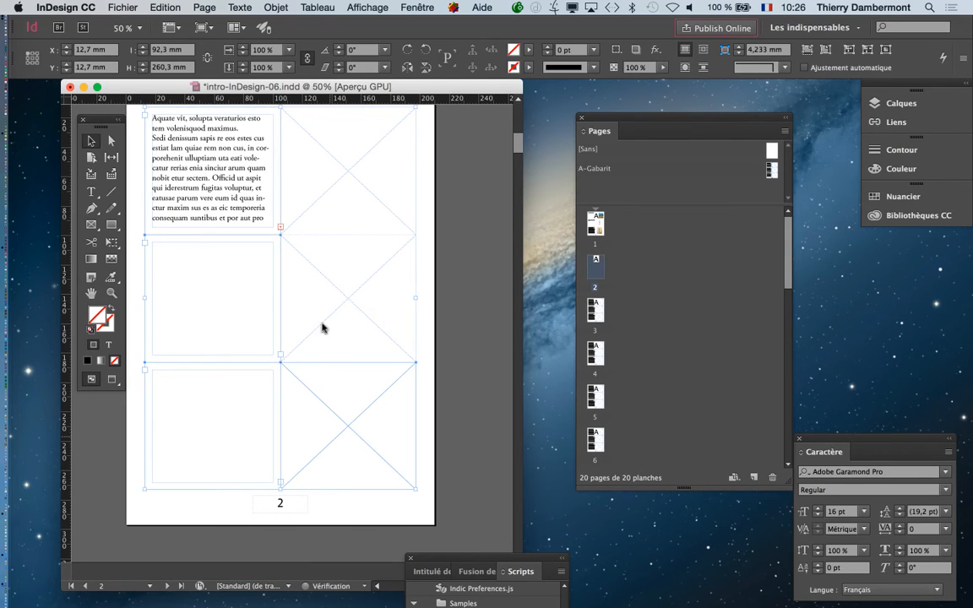
shift+super+click(320, 326)
shift+super+click(339, 217)
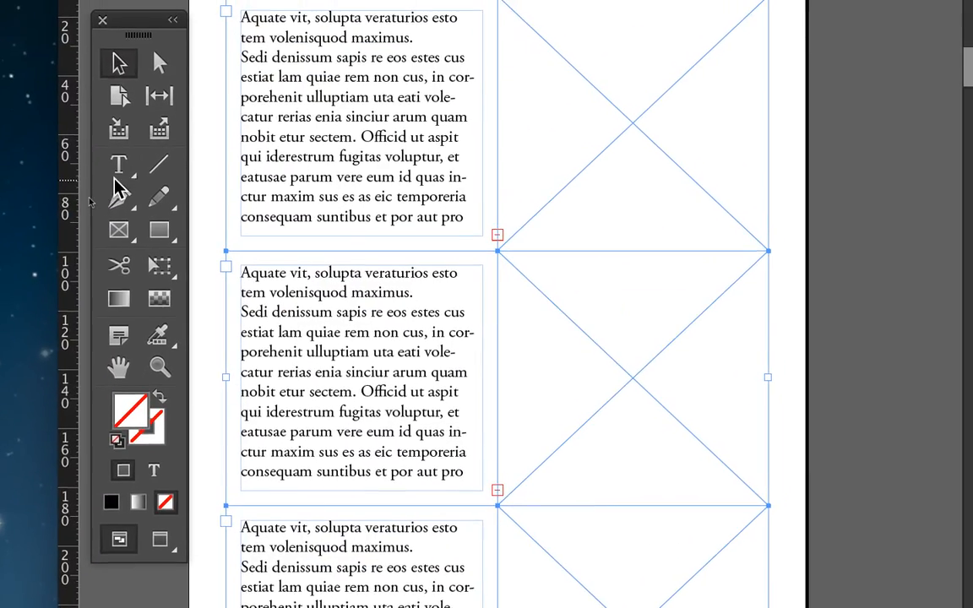
- Replace the placeholder text in page 2's first caption frame with "suite de l'explication"
click(116, 173)
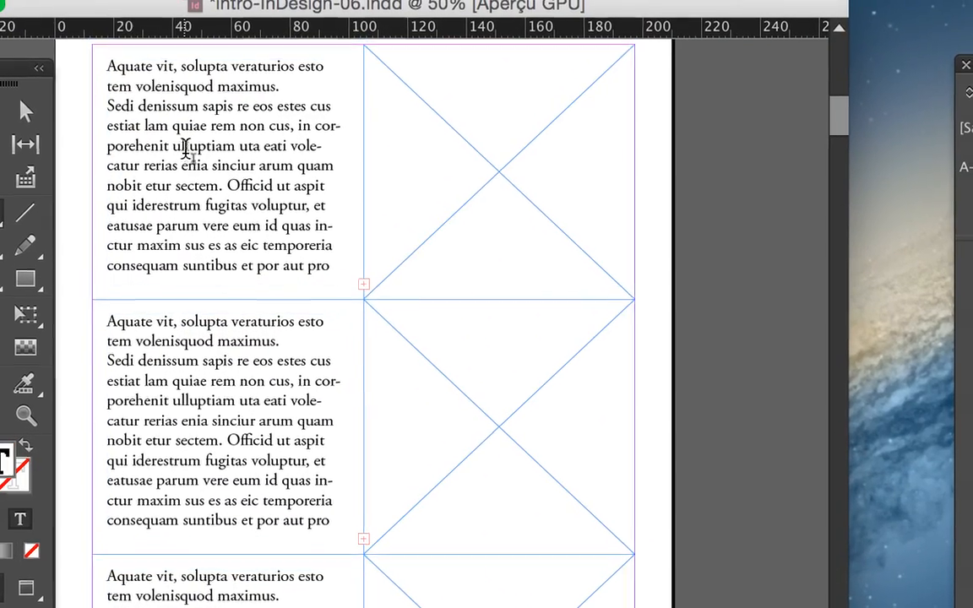
click(184, 148)
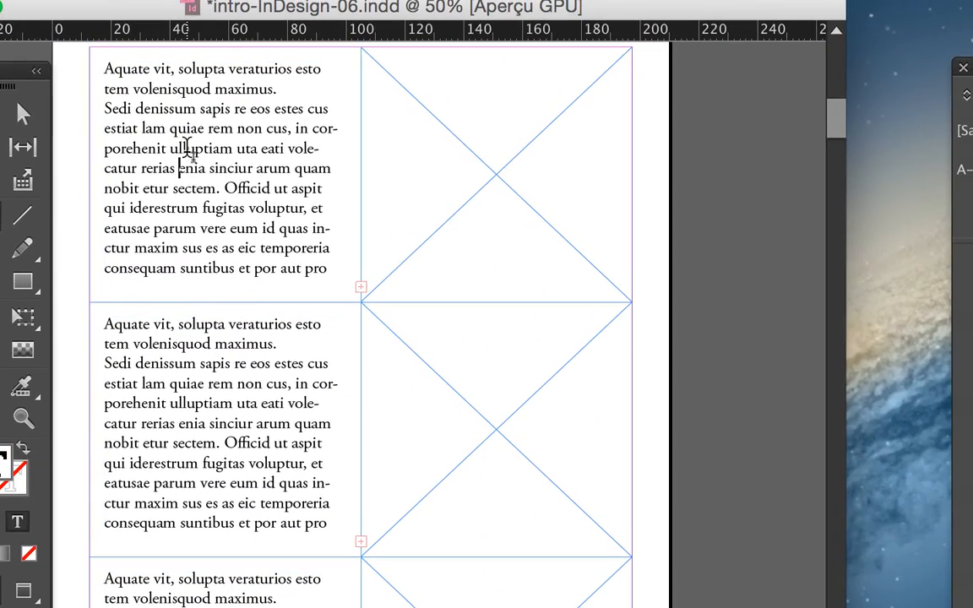
key(super+a)
text(suite de l'e)
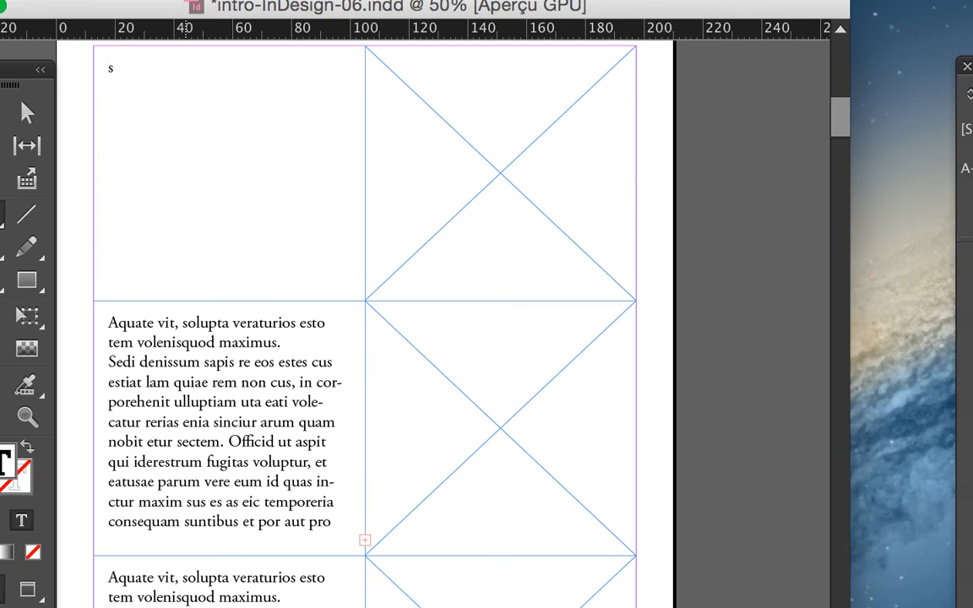
text(xplication)
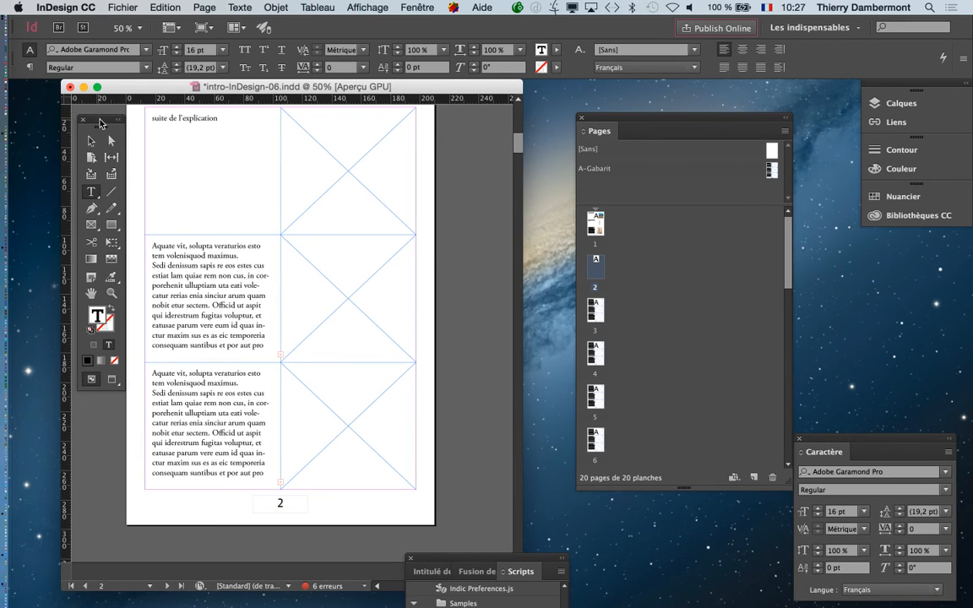
- Switch to the Selection tool, deselect the caption frame, and show page 2 at 25% with the tool palette and page list moved closer
drag(89, 120, 25, 121)
click(27, 143)
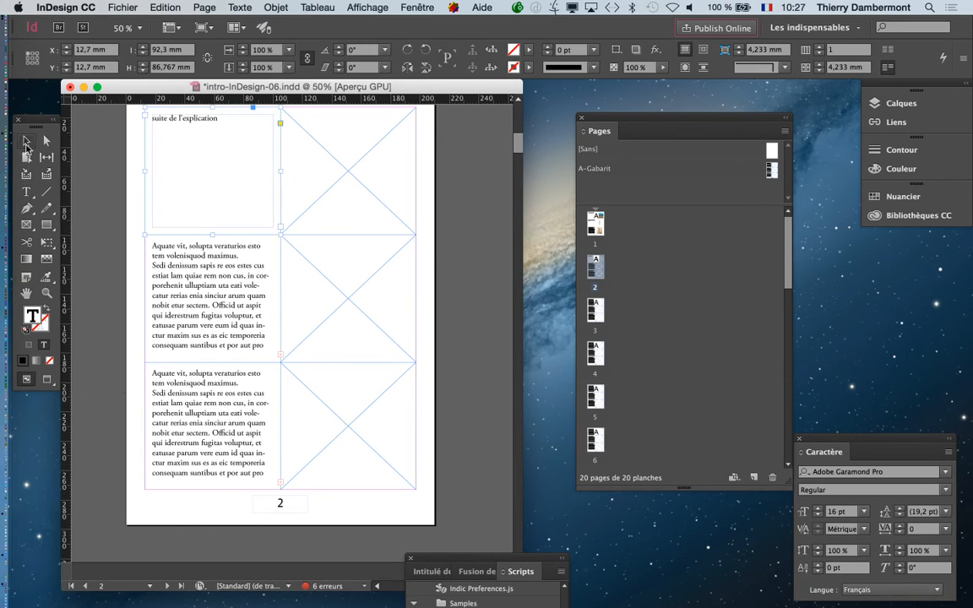
click(97, 154)
alt+scroll(218, 403, down, 2)
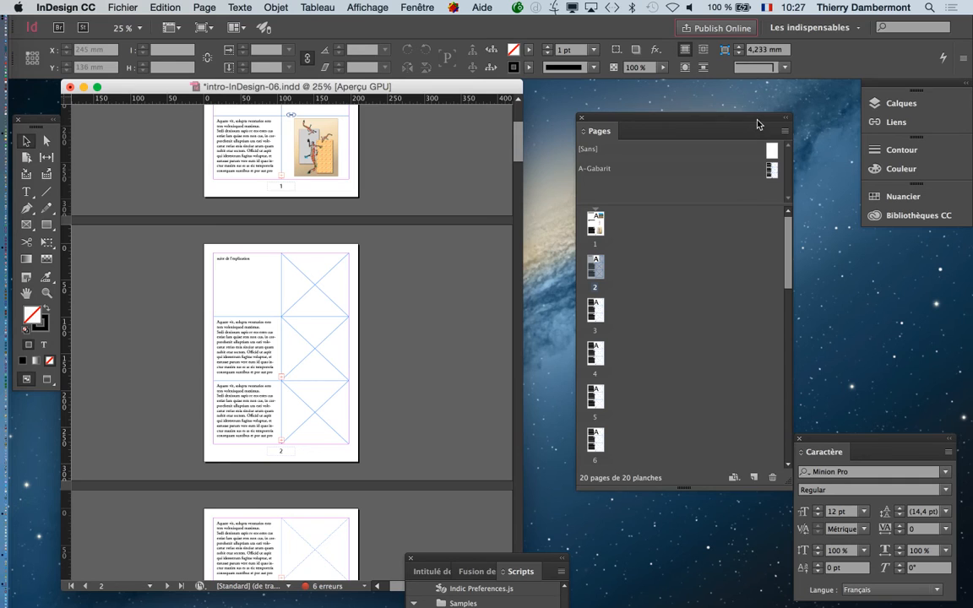
drag(757, 125, 638, 121)
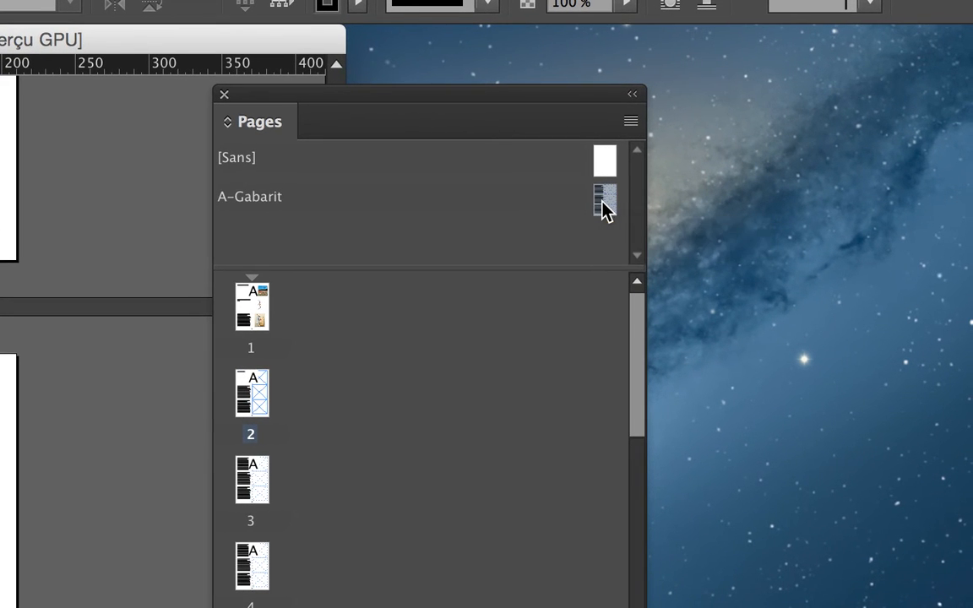
drag(602, 201, 317, 306)
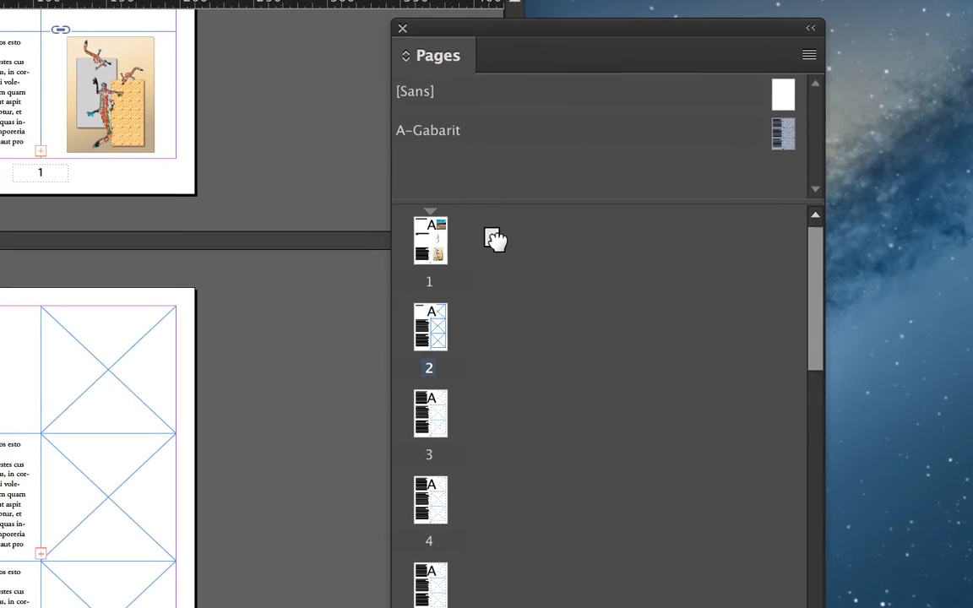
drag(493, 239, 455, 252)
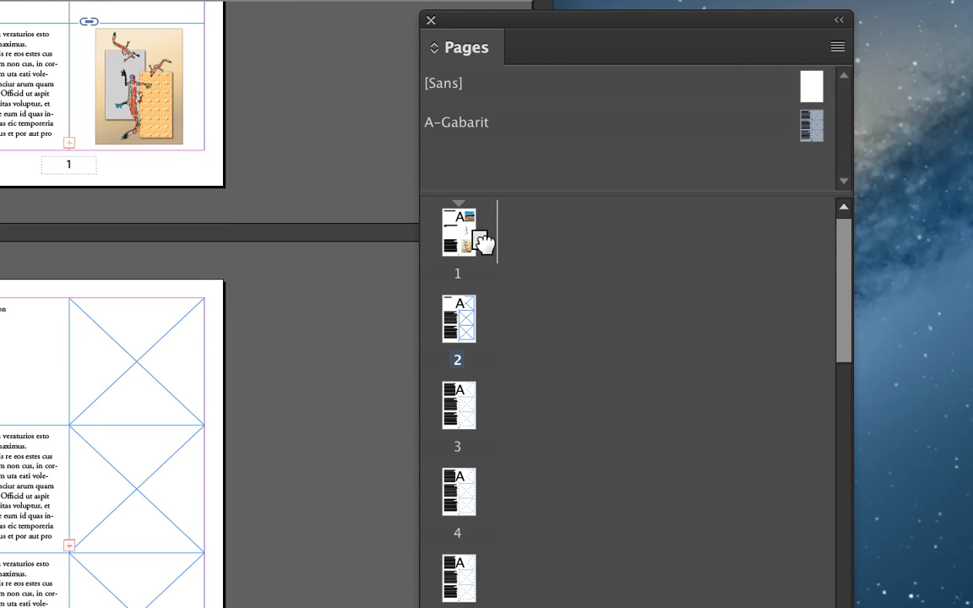
drag(484, 243, 602, 210)
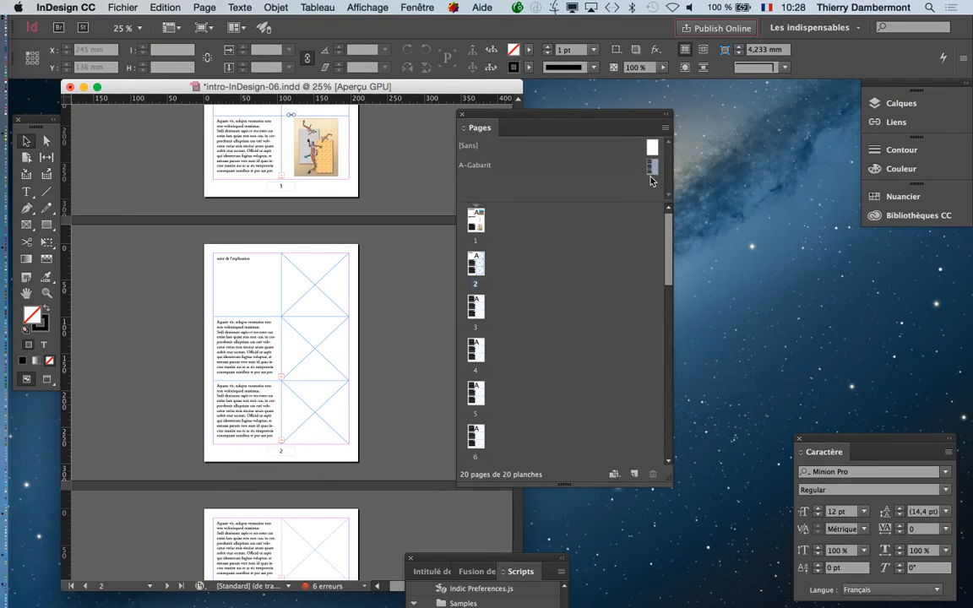
- Delete the flower-field photo from page 1's first image frame with the Direct Selection tool, keeping the frame itself
scroll(300, 235, up, 3)
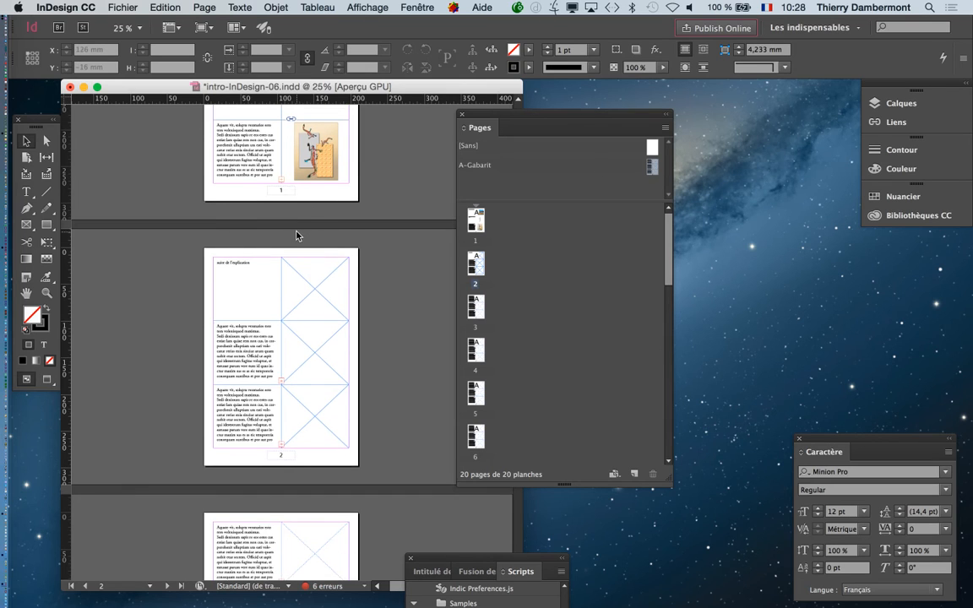
scroll(300, 236, up, 4)
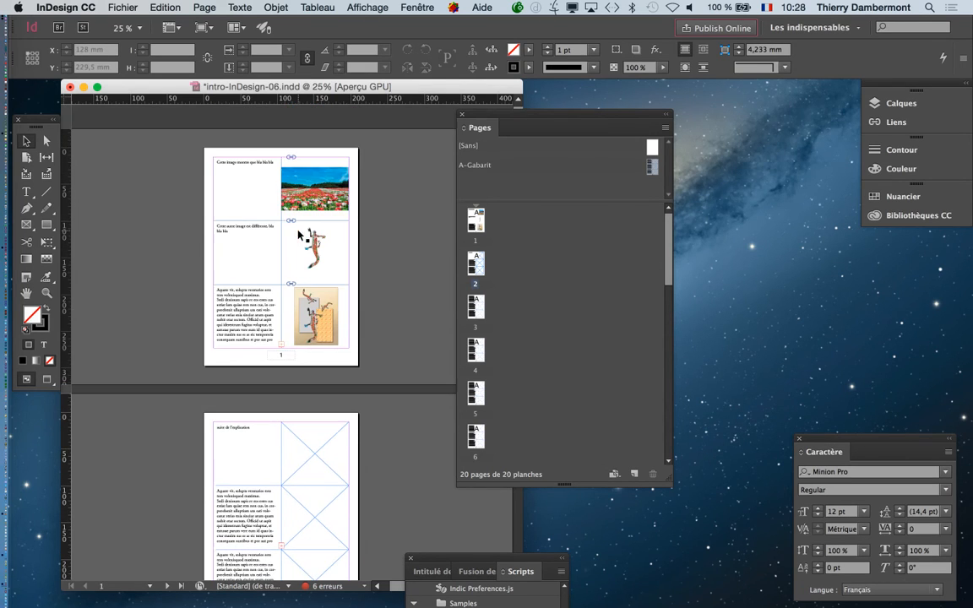
scroll(324, 207, up, 1)
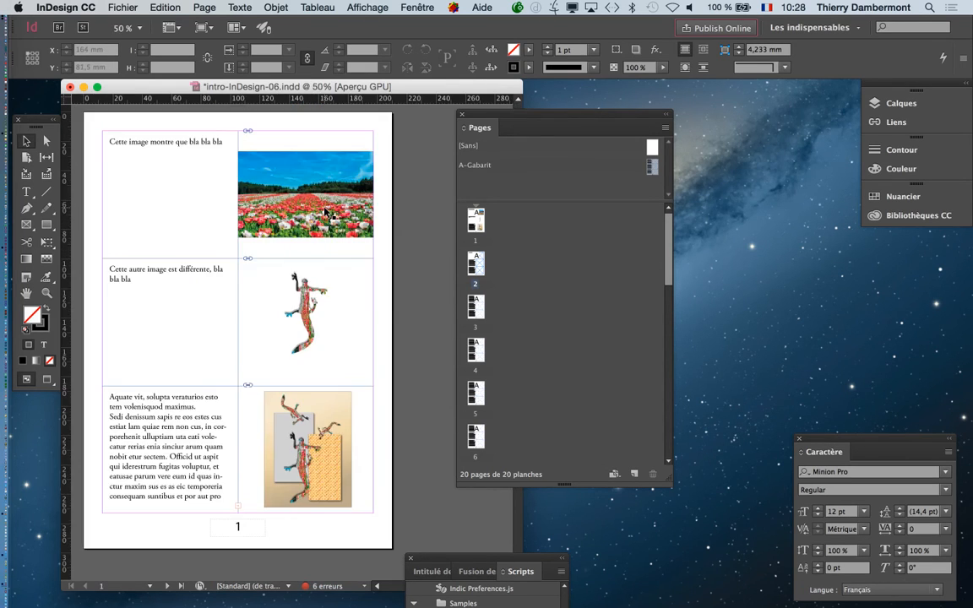
click(46, 142)
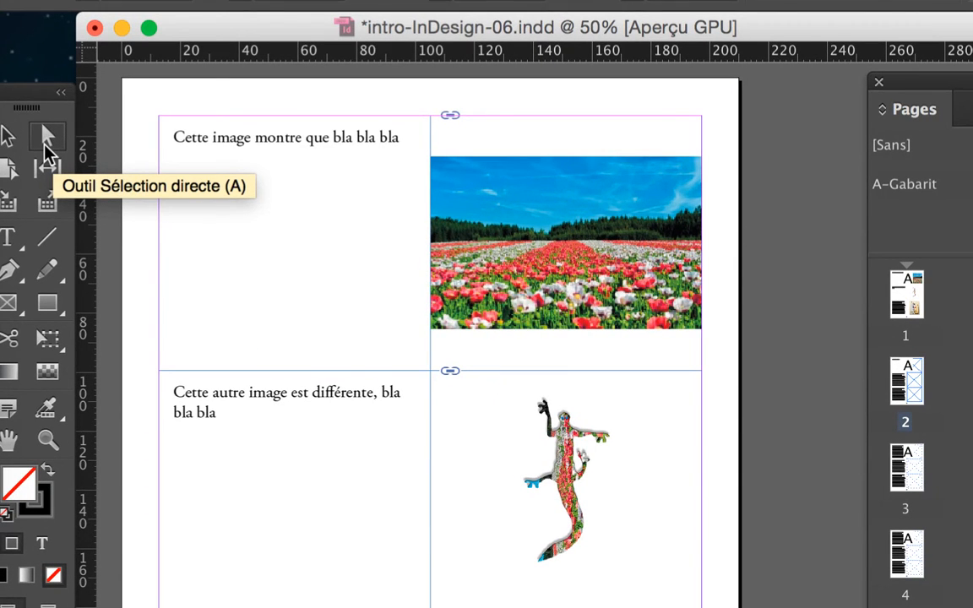
click(7, 136)
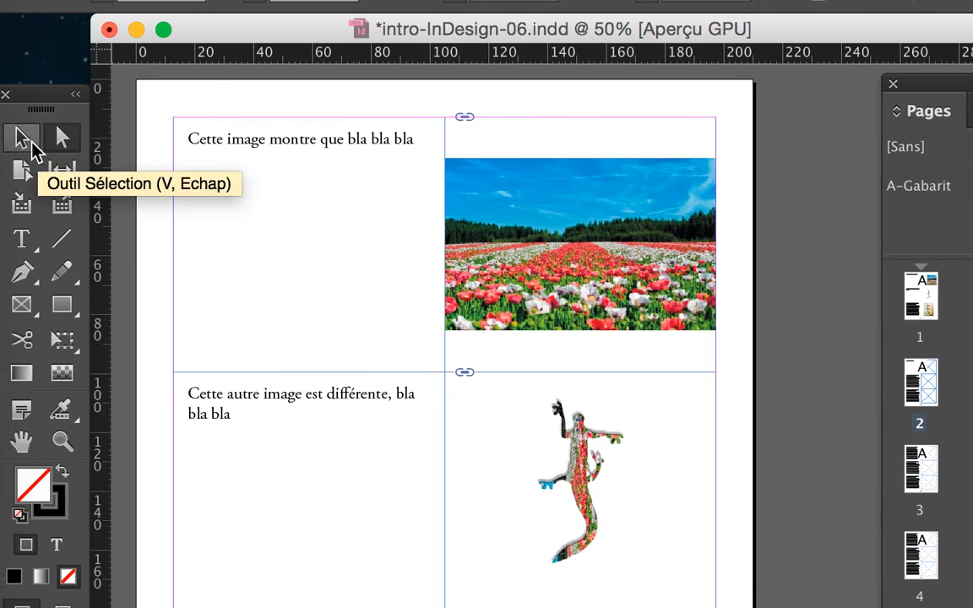
click(53, 142)
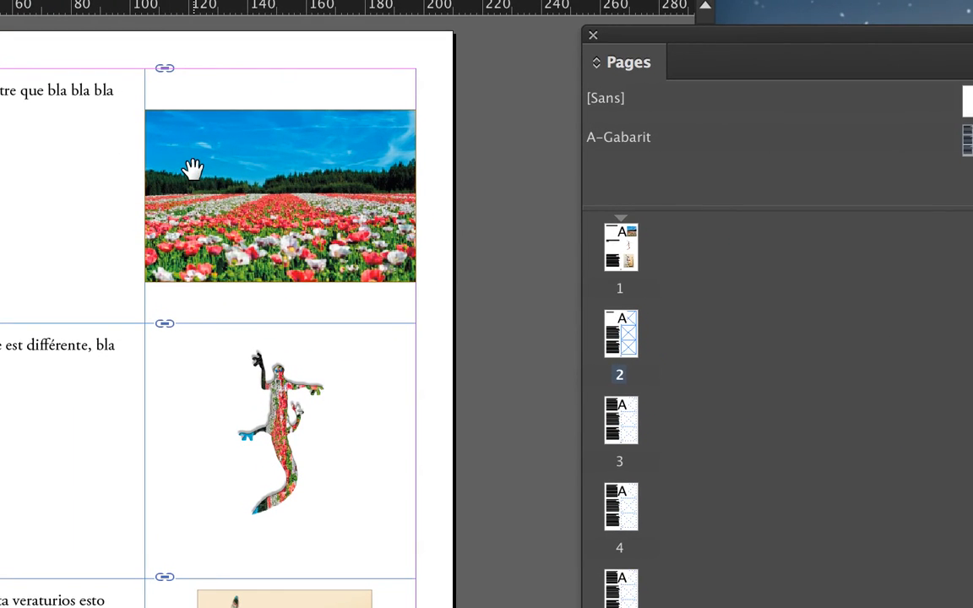
click(192, 169)
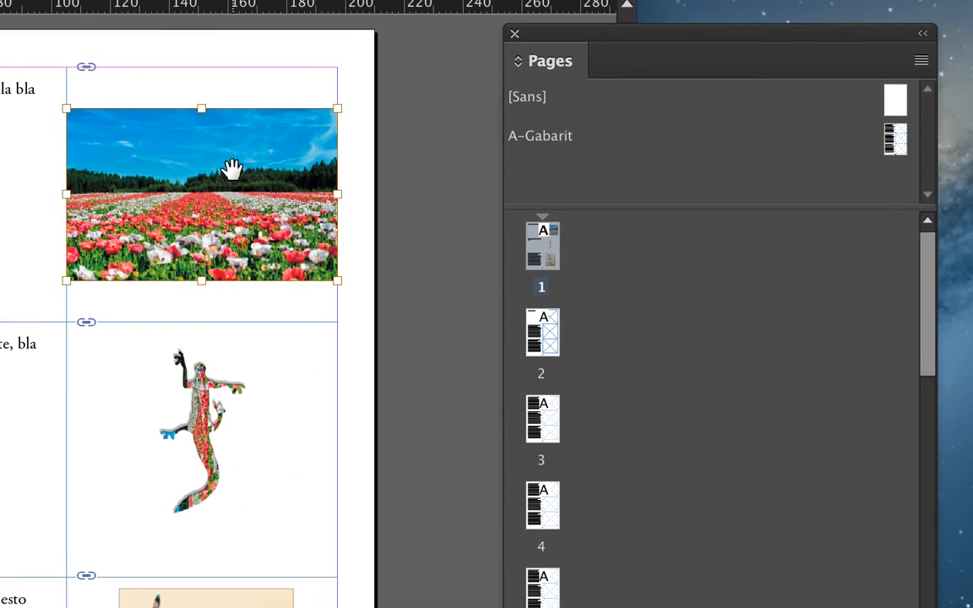
key(Delete)
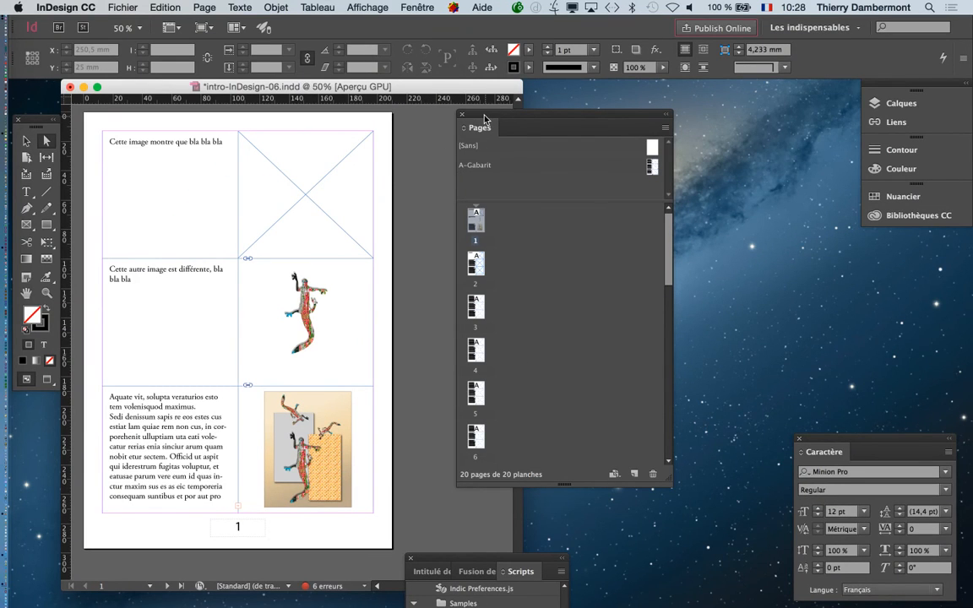
- Close the Scripts panel and widen the document window, with the page list moved aside and the tool palette beside page 1, Selection tool active
drag(505, 117, 829, 290)
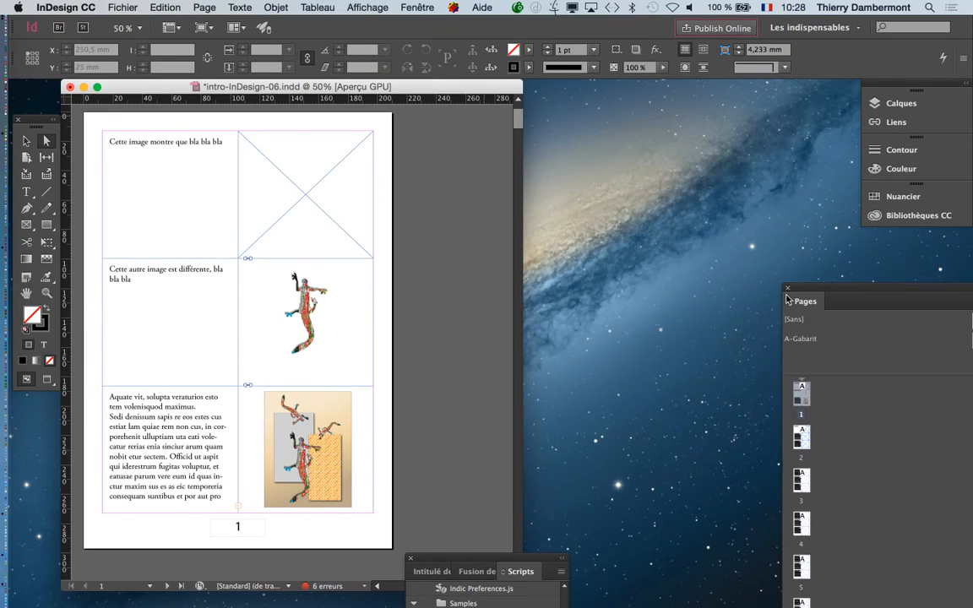
click(411, 559)
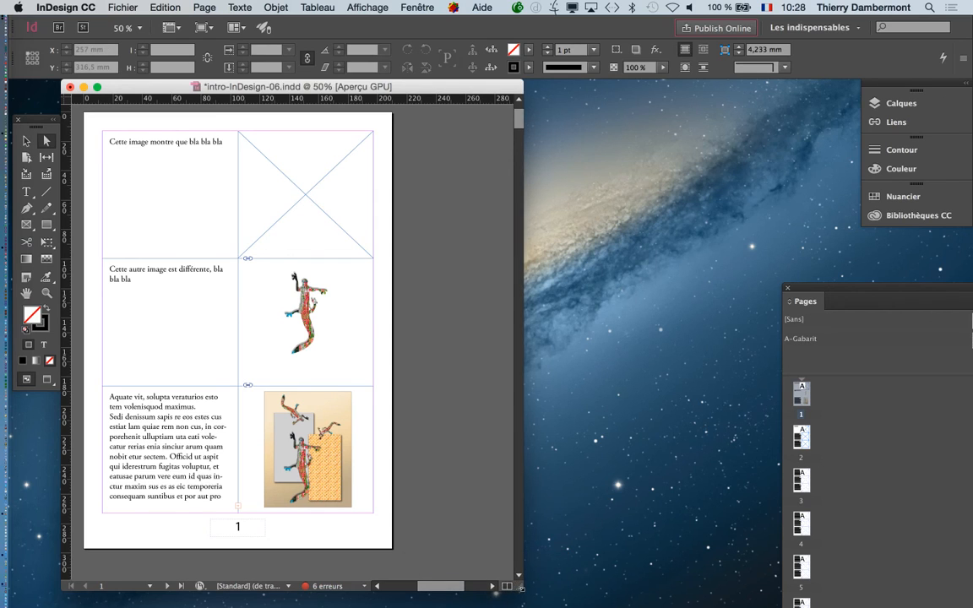
drag(521, 589, 723, 593)
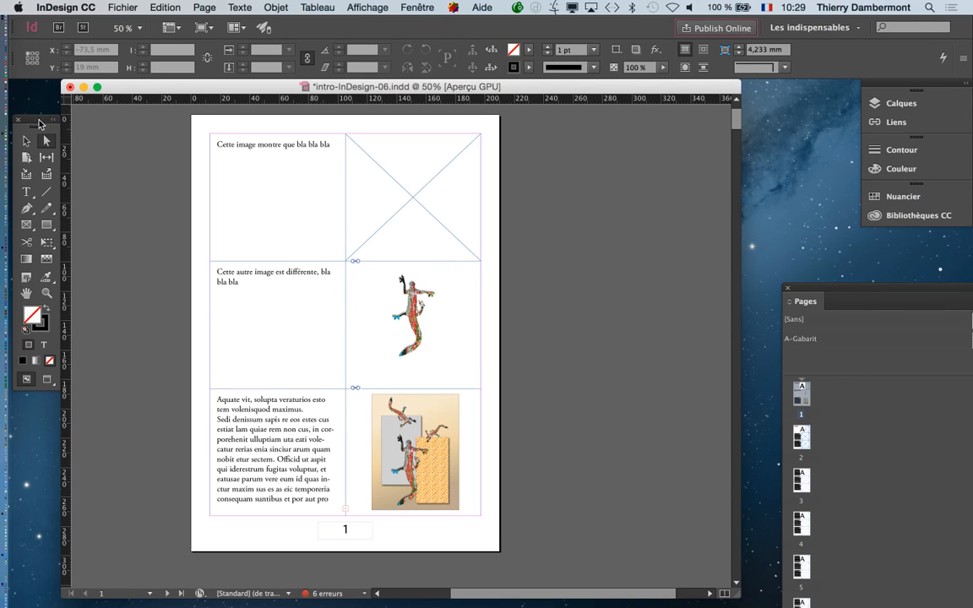
drag(38, 124, 100, 124)
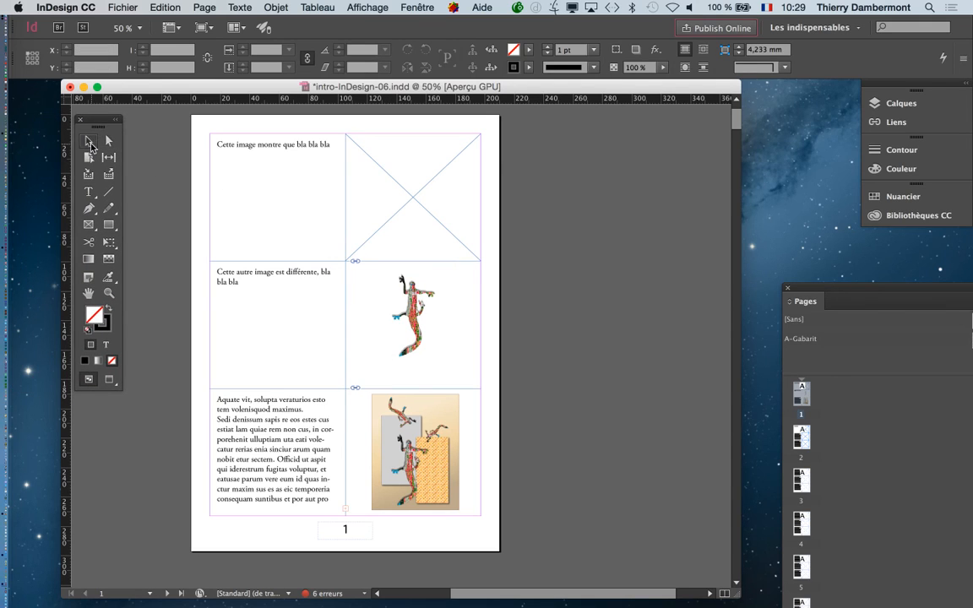
click(90, 142)
- Start saving a separate copy of the document with Save As
click(123, 7)
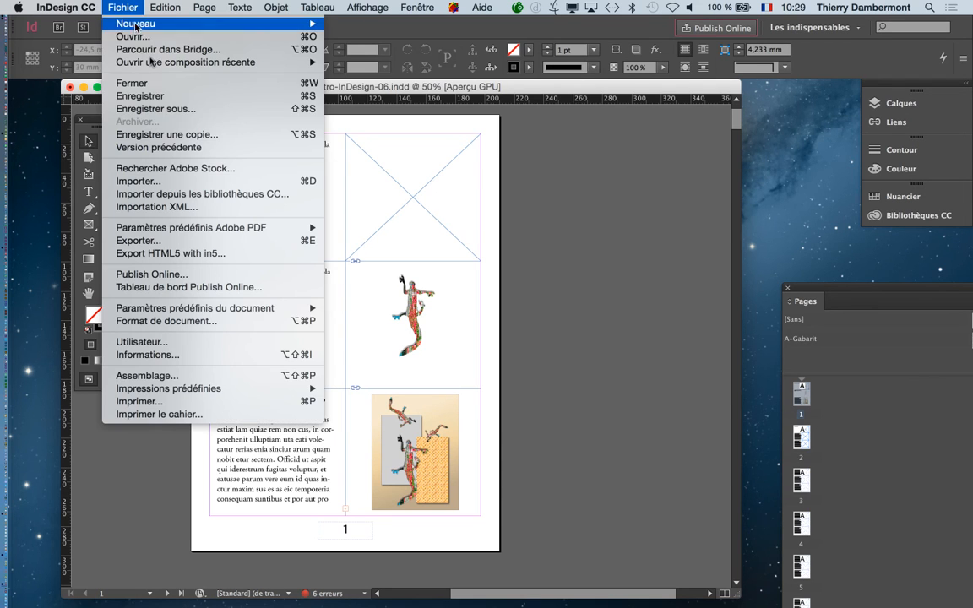
click(174, 108)
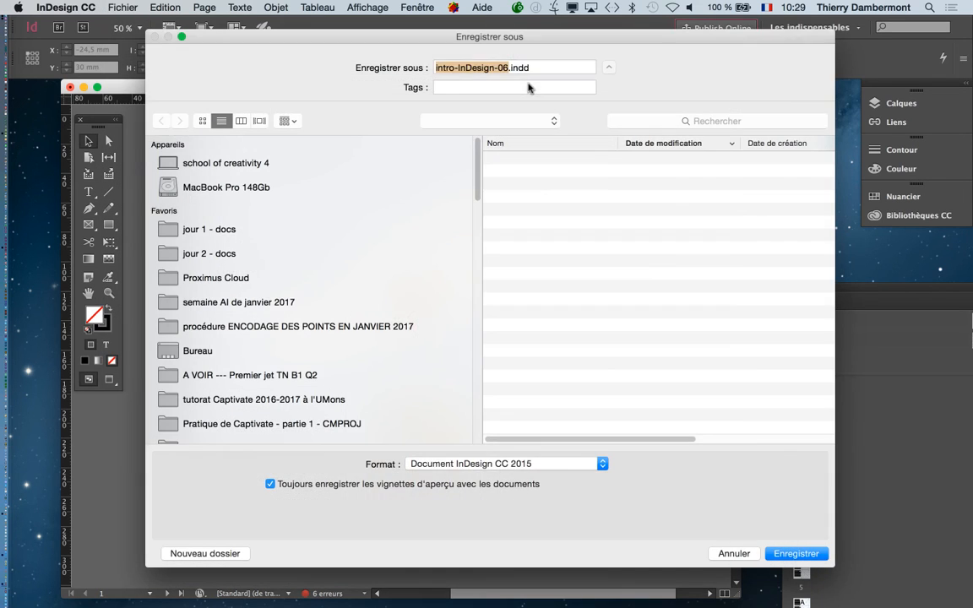